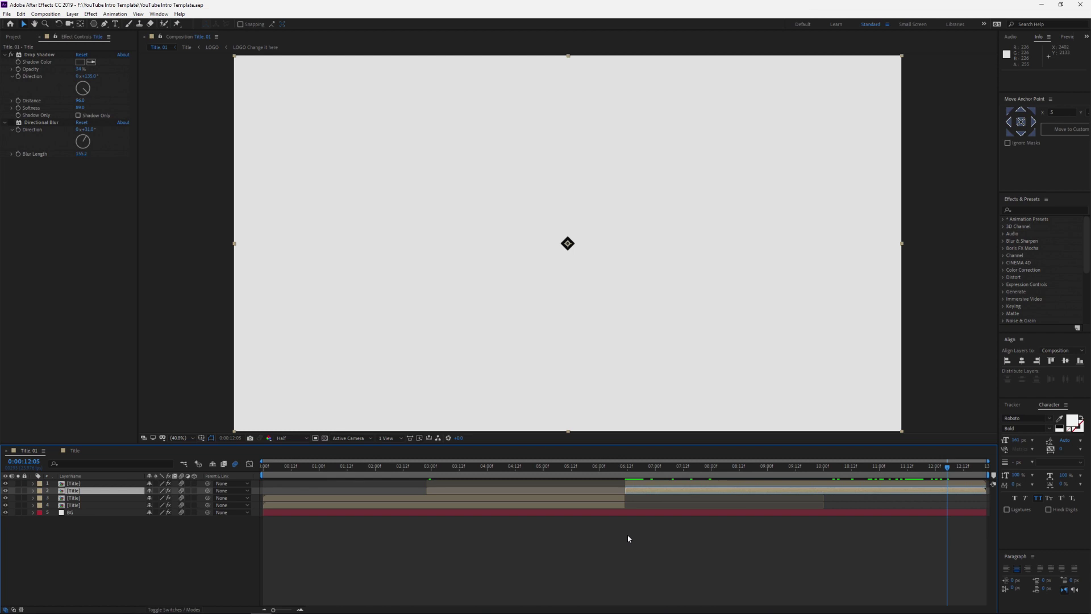
- Rewind to the start, toggle the BG layer off and on, and preview from layer 4
click(628, 538)
key(Home)
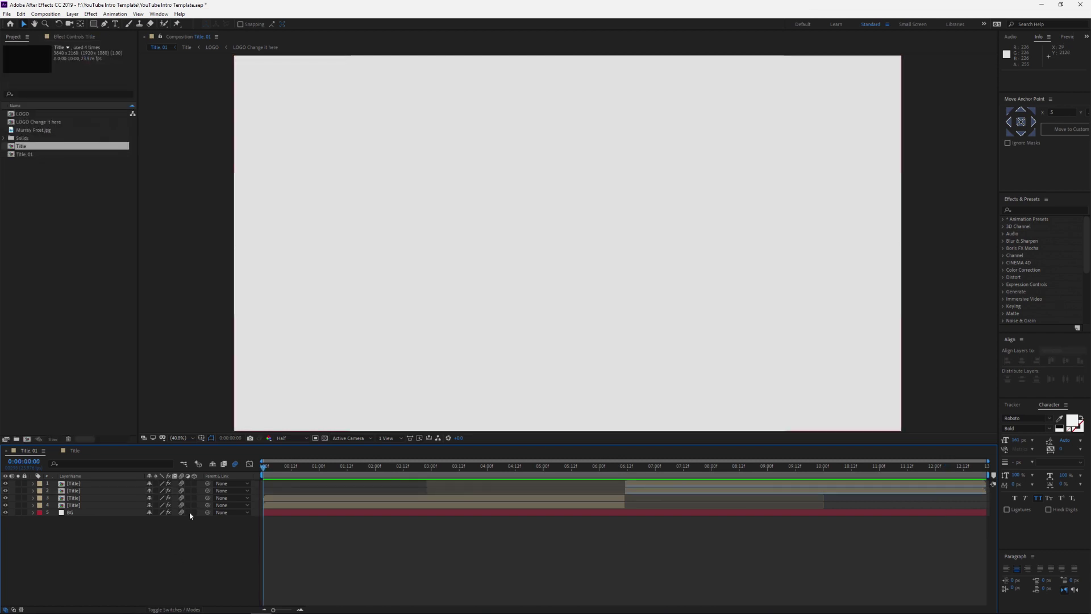
click(87, 513)
click(6, 512)
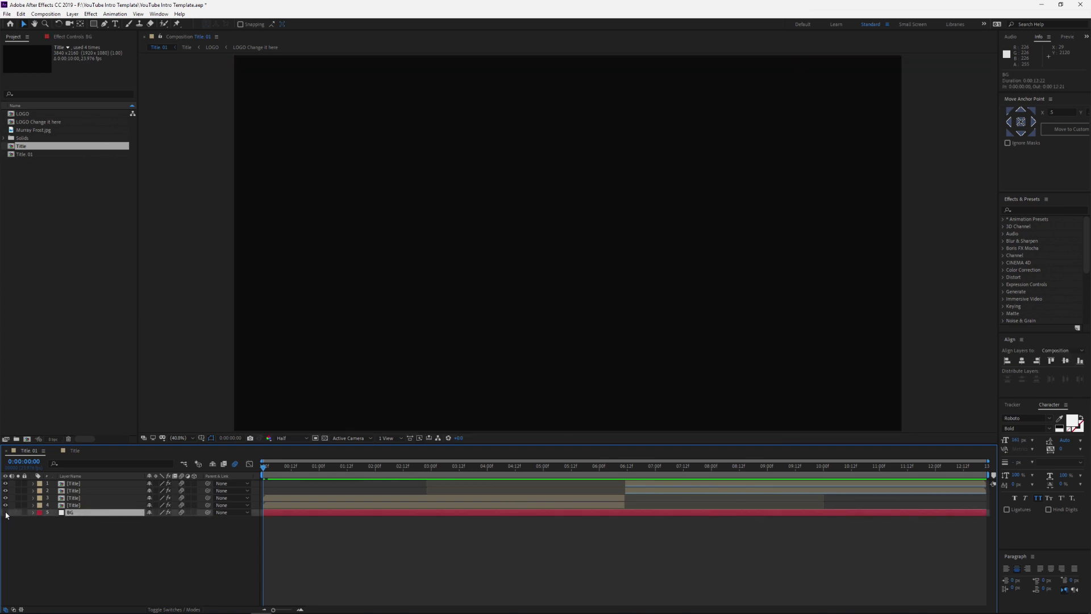
click(6, 513)
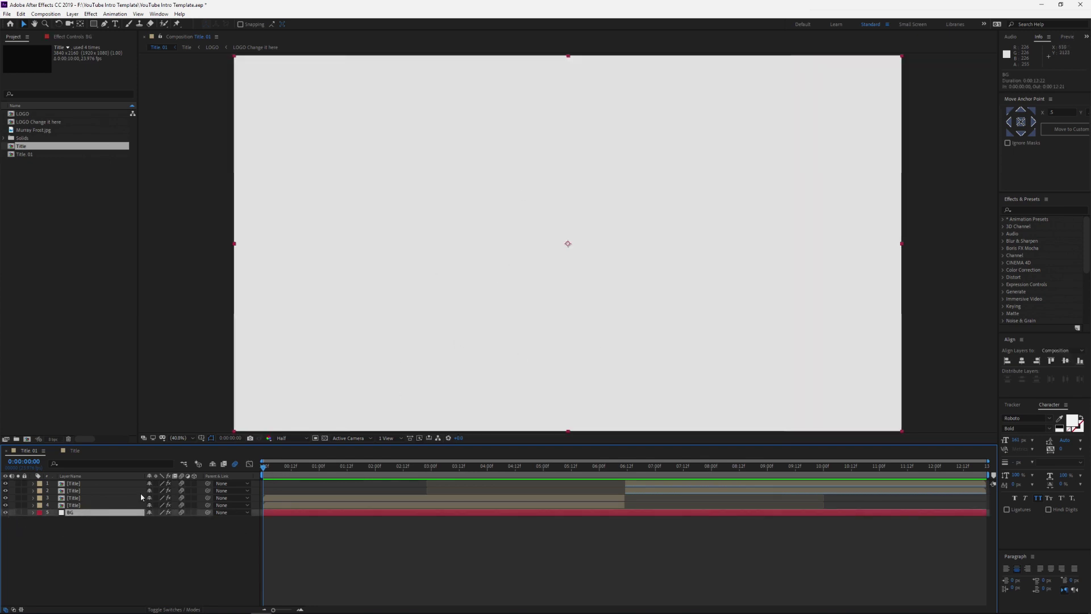
click(271, 504)
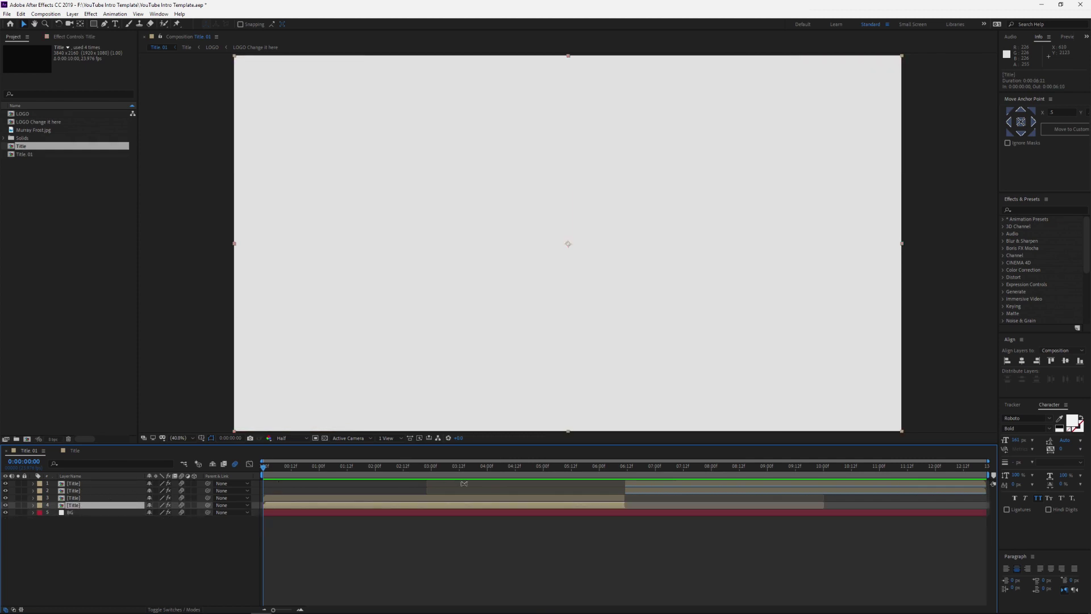
key(space)
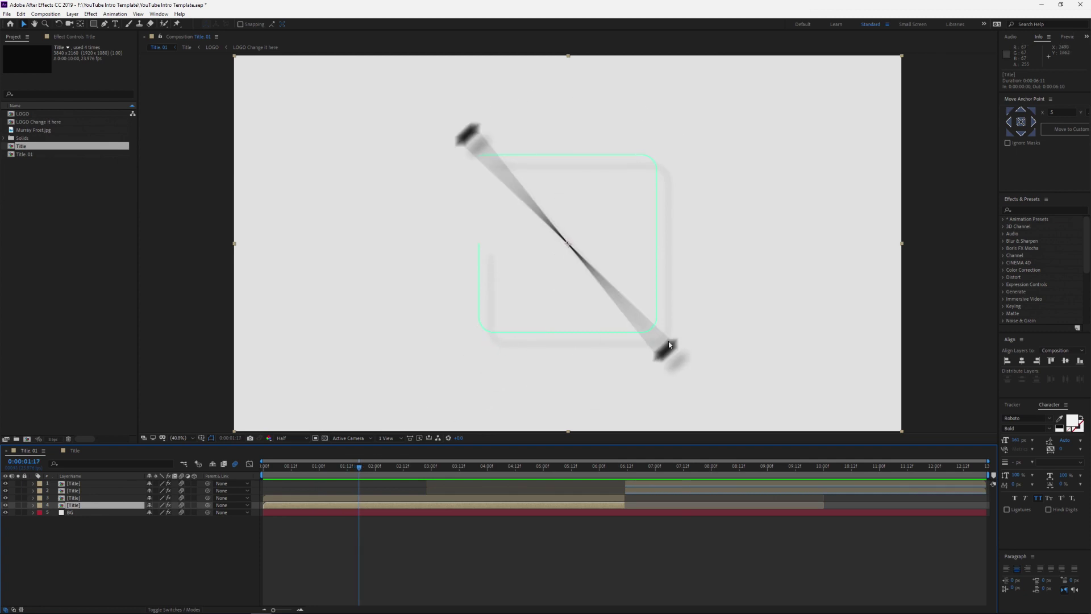
- At the rotated diamond frame, toggle the square's Directional Blur effect on and off
drag(356, 469, 475, 516)
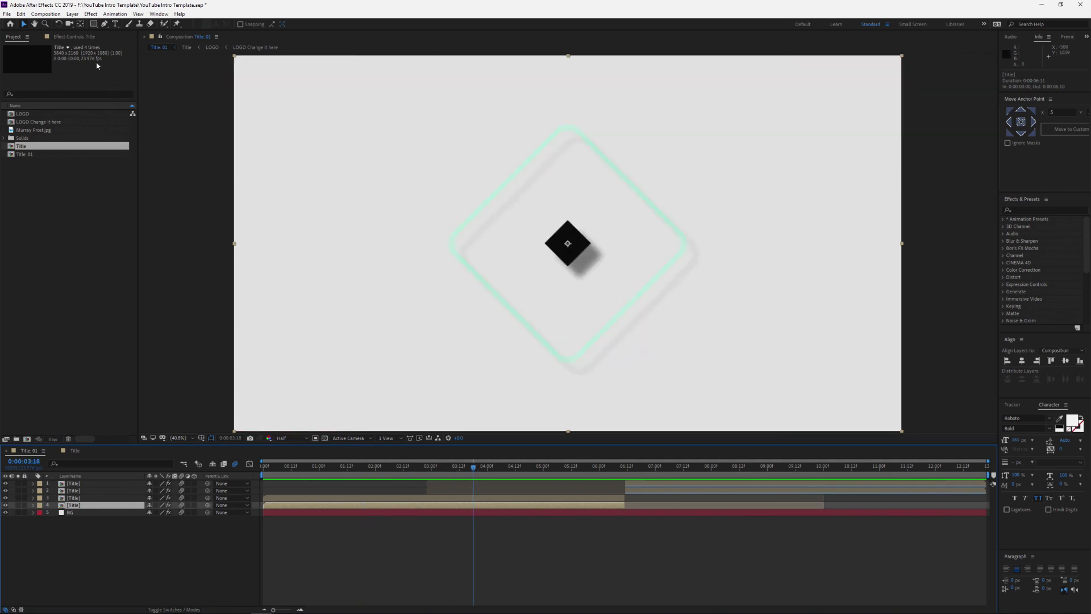
click(77, 37)
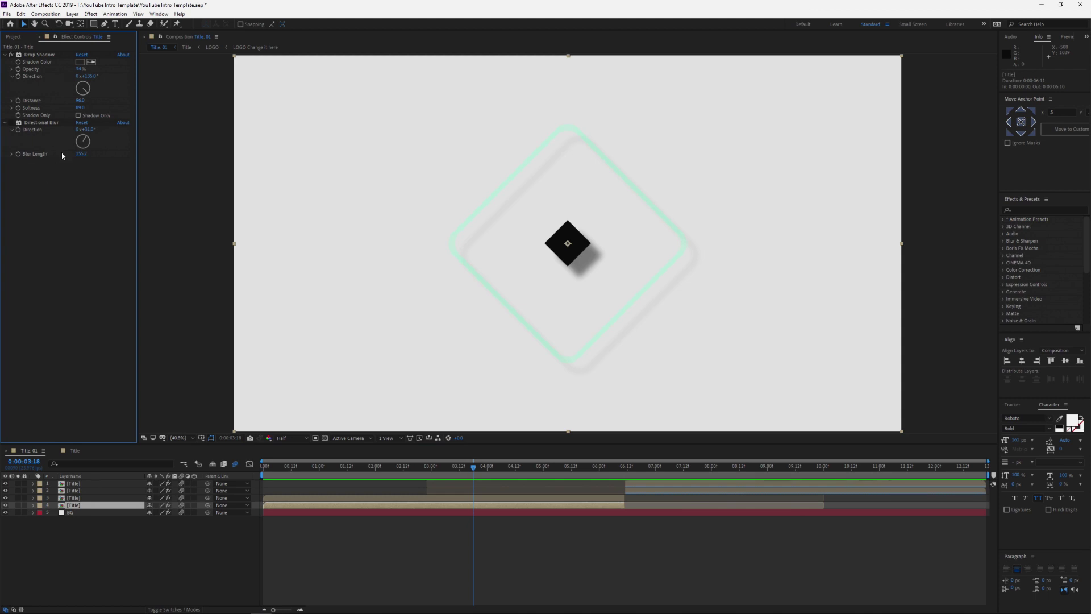
click(11, 123)
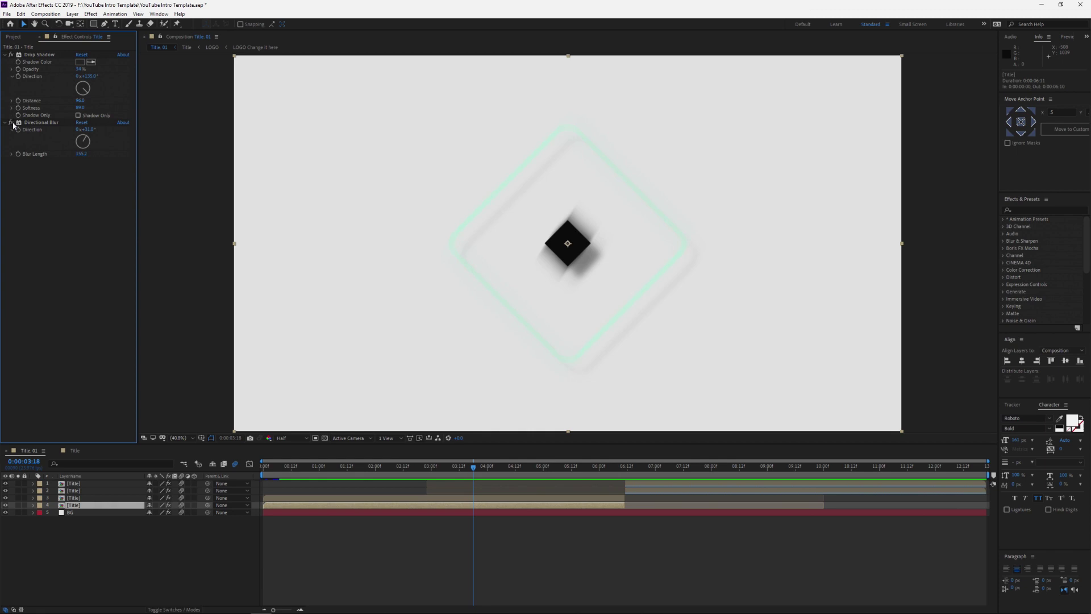
click(12, 123)
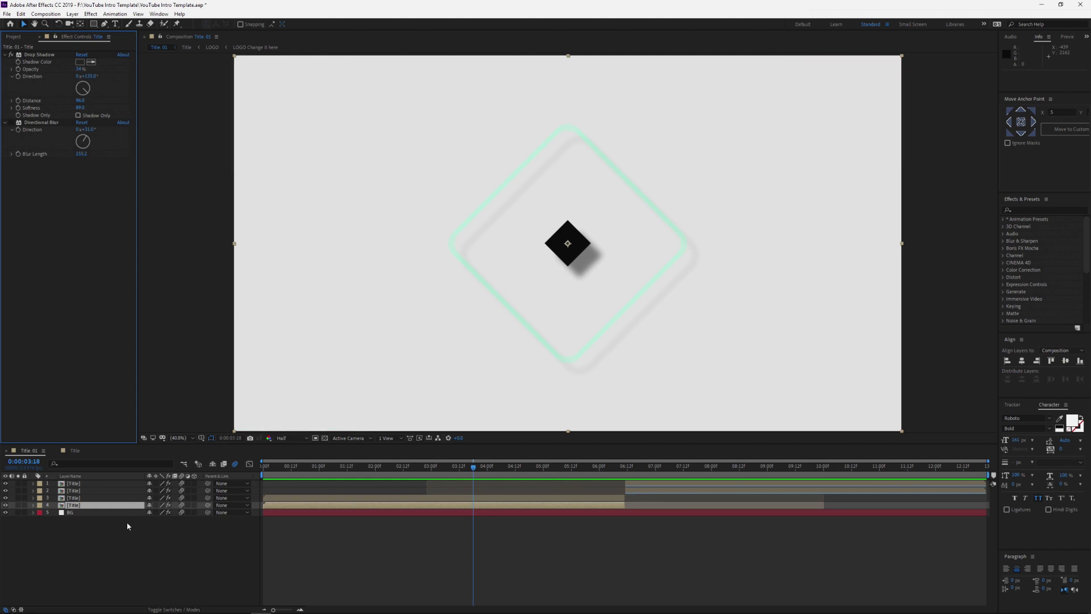
- Solo the fourth Title layer and unsolo it, then advance to about 0:00:06:15
click(17, 505)
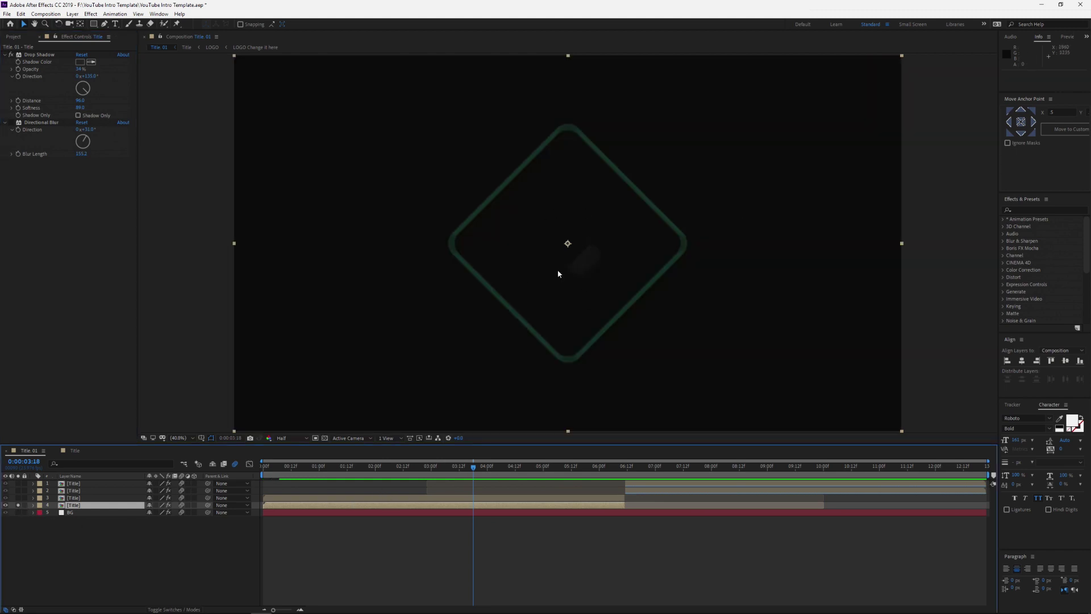
click(19, 505)
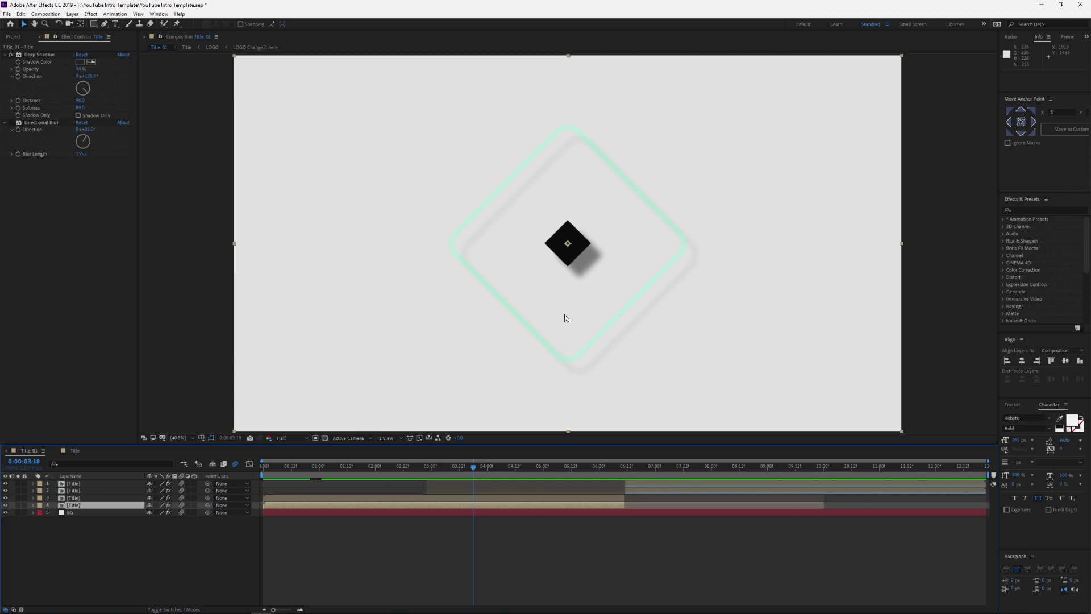
click(6, 505)
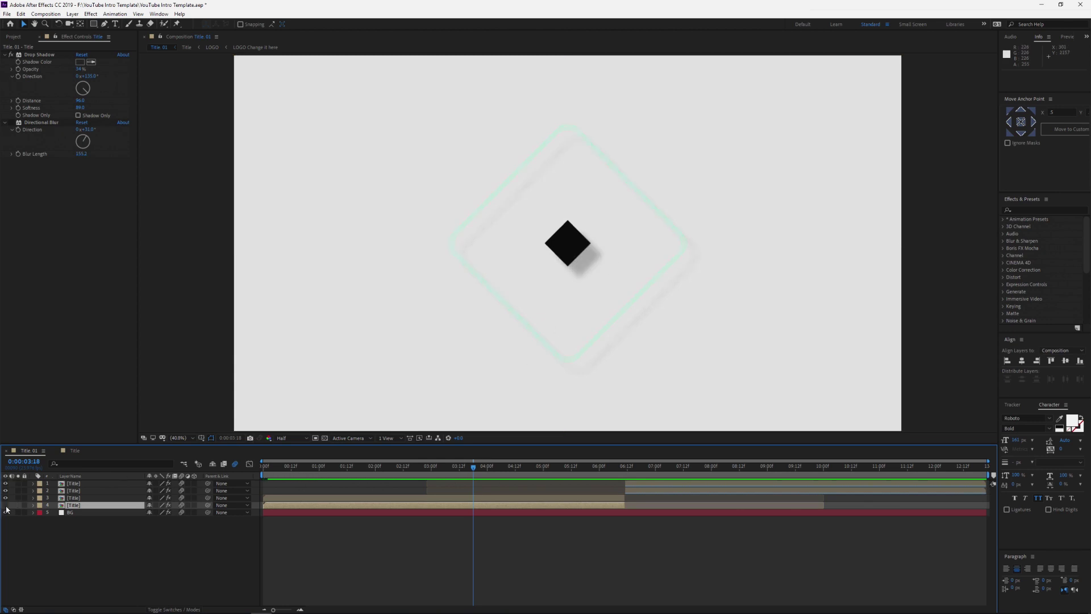
mouse_move(623, 468)
mouse_down()
mouse_move(635, 474)
mouse_move(538, 467)
mouse_move(625, 469)
mouse_up()
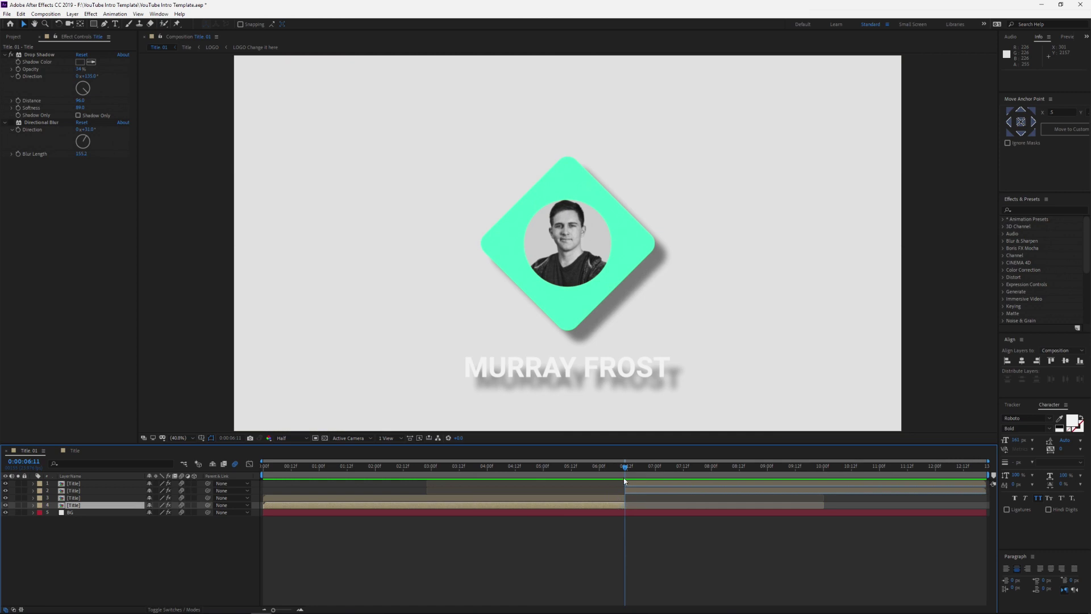
- Apply Time-Reverse Layer to the top Title layer
click(624, 482)
right_click(633, 483)
mouse_move(665, 299)
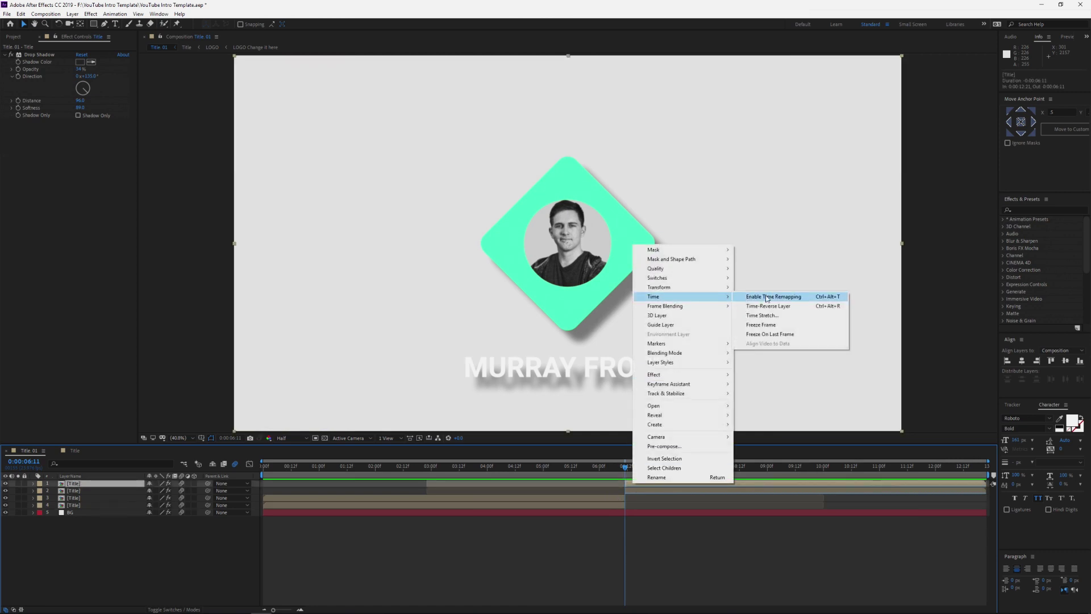
click(800, 309)
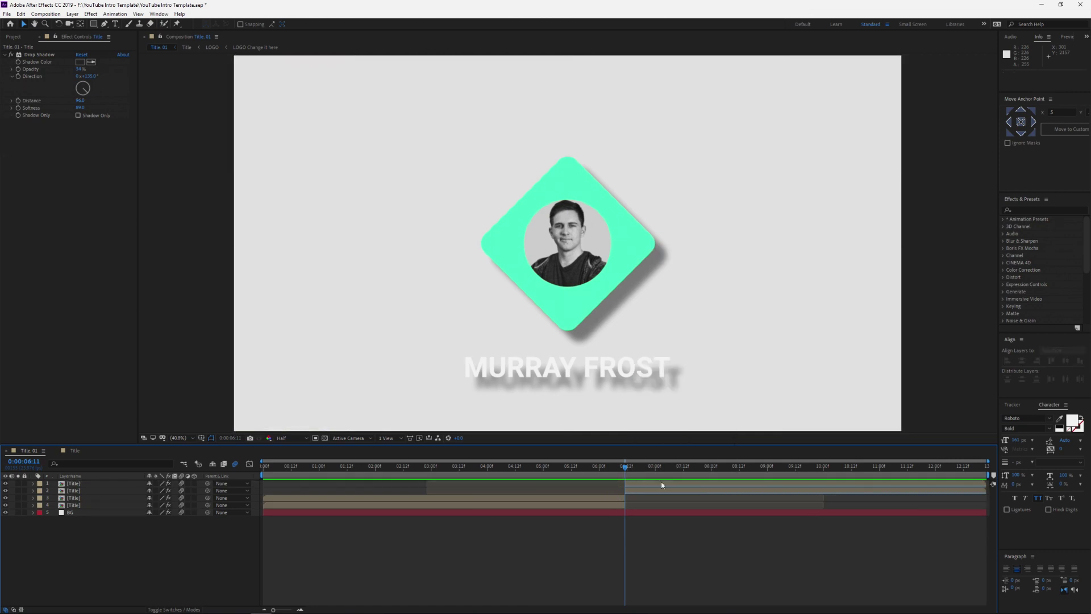
- Scrub through the diamond animation and the intro's closing line animation
drag(624, 471, 957, 474)
drag(289, 472, 611, 479)
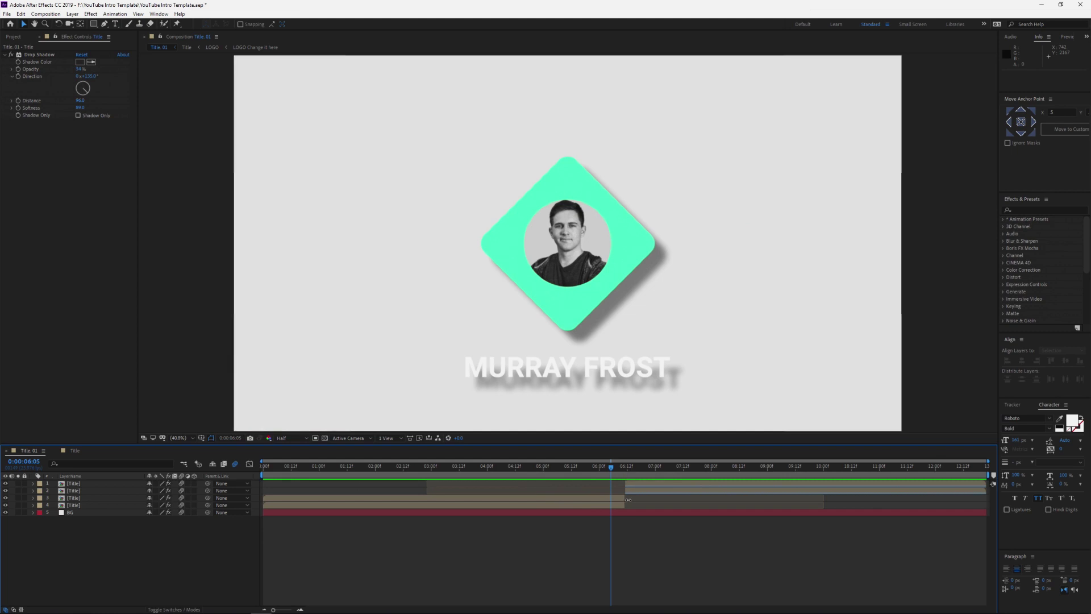
drag(614, 473, 871, 475)
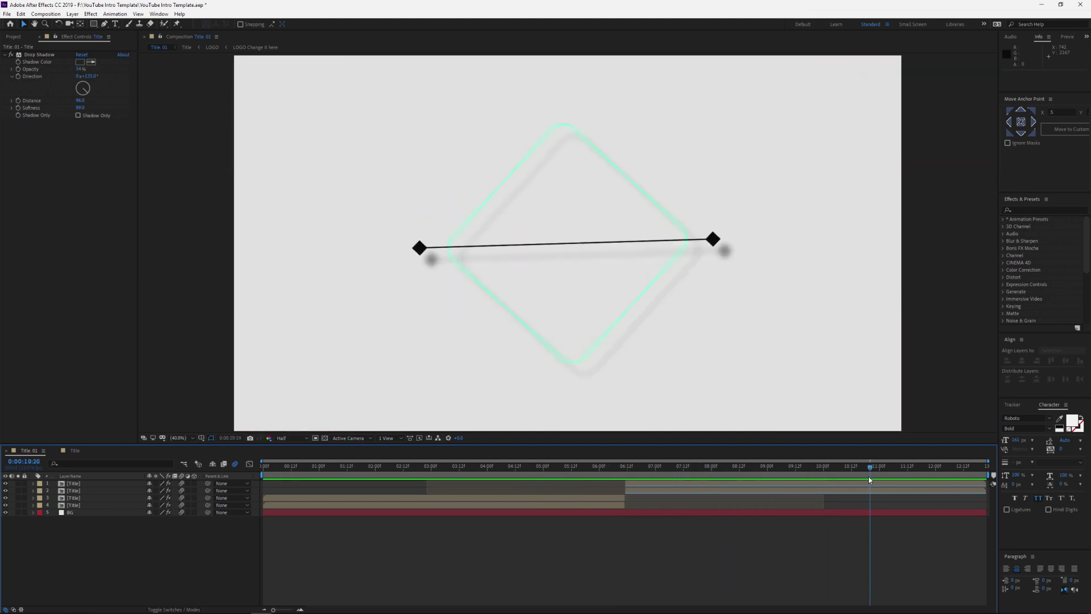
- Open the Title precomp and scrub the Line layer's reveal from the start
double_click(114, 490)
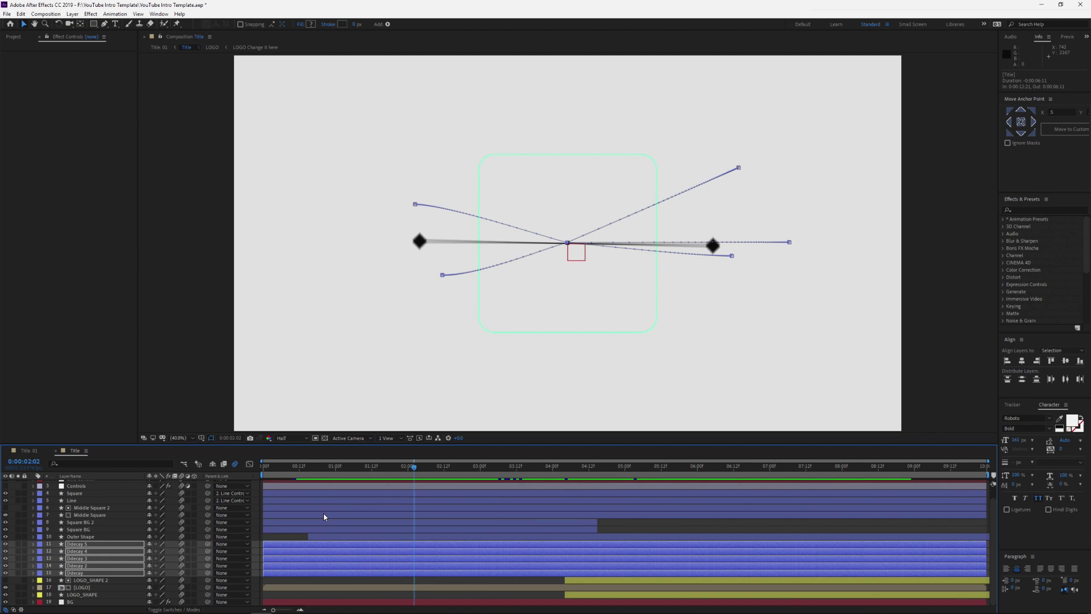
click(273, 502)
key(Home)
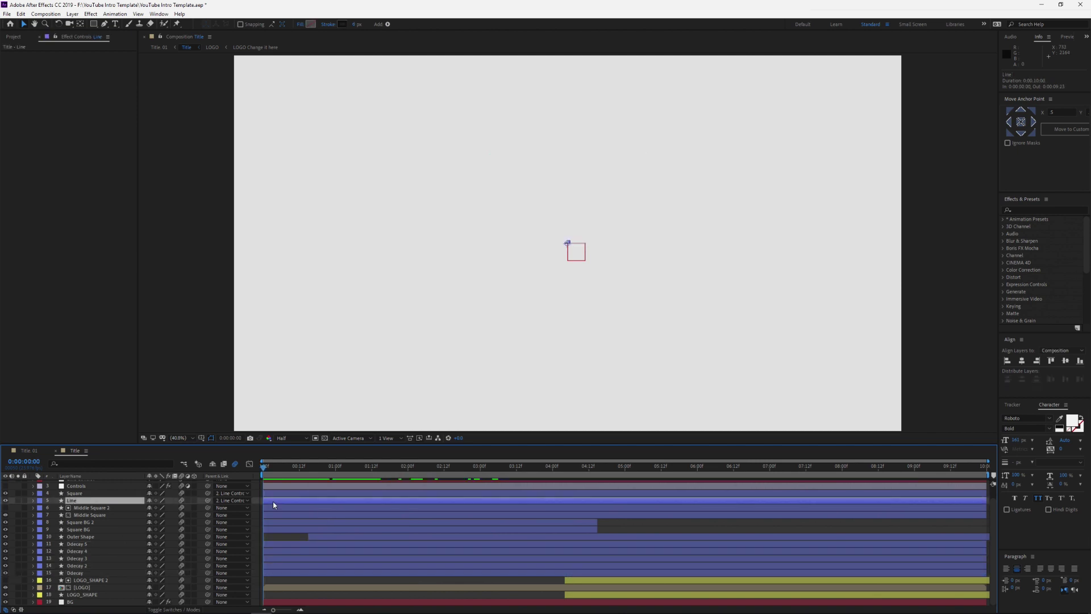
click(269, 469)
drag(268, 469, 417, 473)
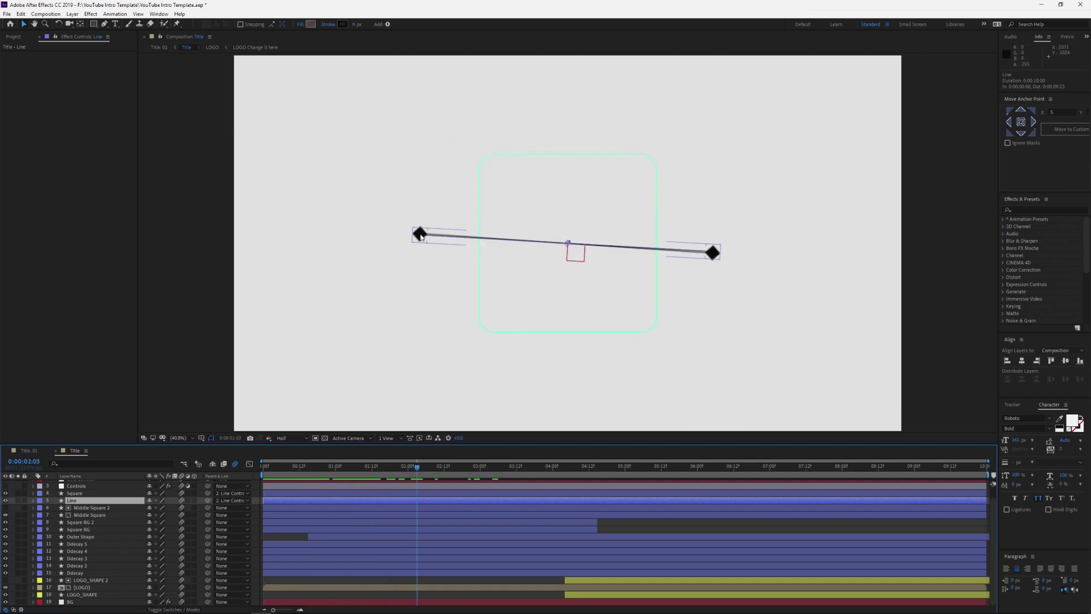
- Reveal the Square layer's keyframed Polystar Position and Scale with U, replaying to one second
click(420, 235)
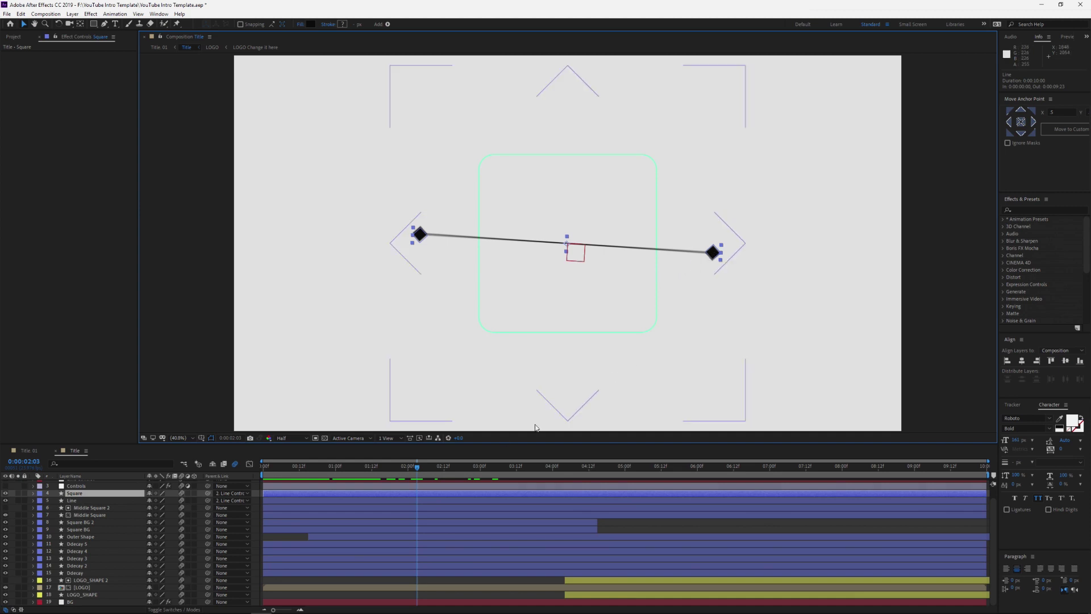
drag(413, 476, 350, 476)
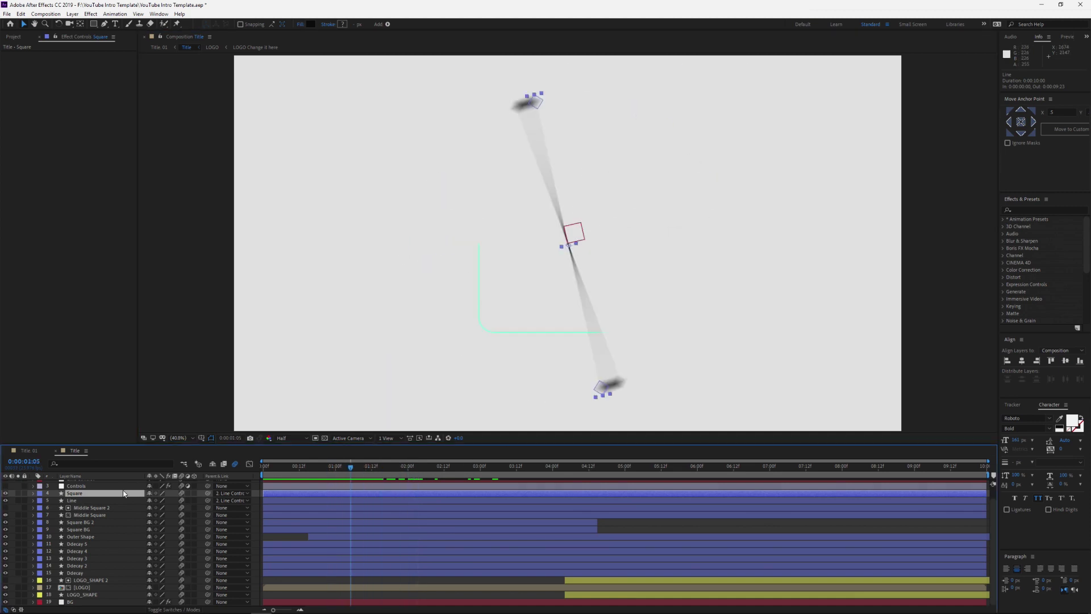
key(u)
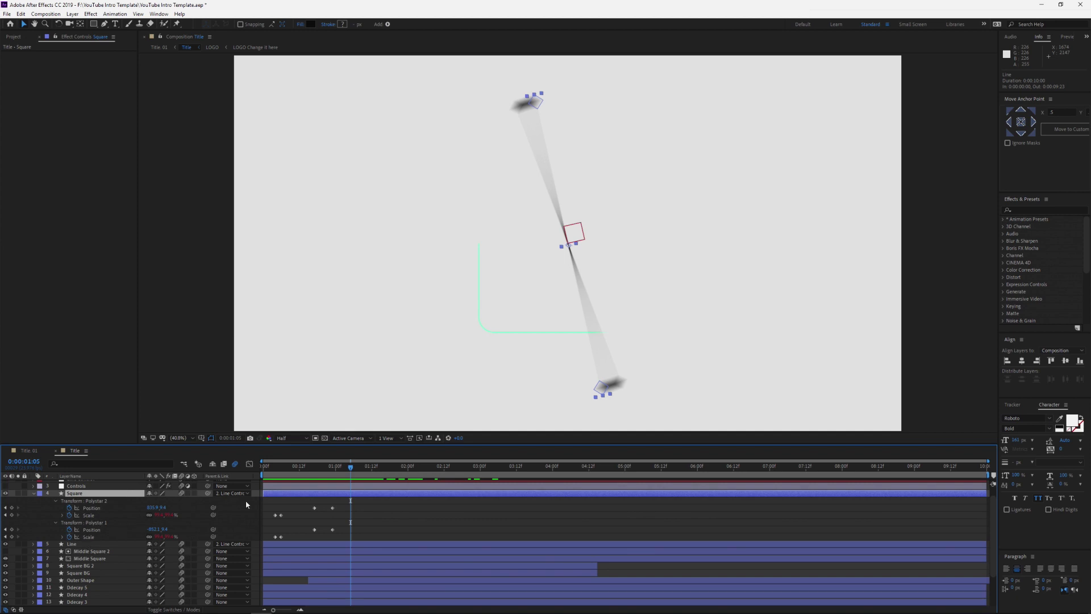
drag(303, 477, 414, 469)
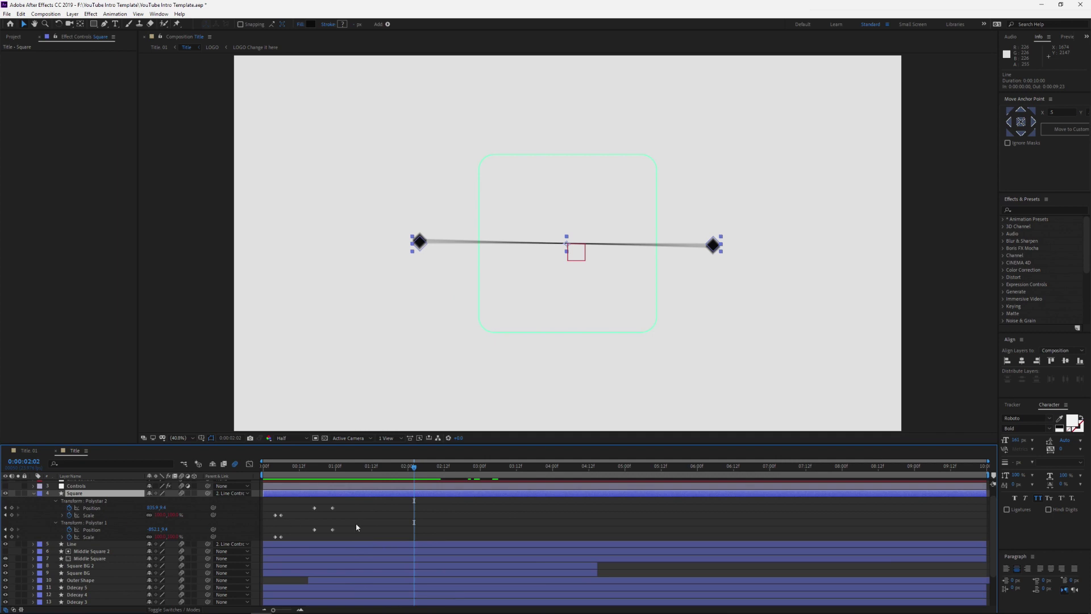
click(62, 515)
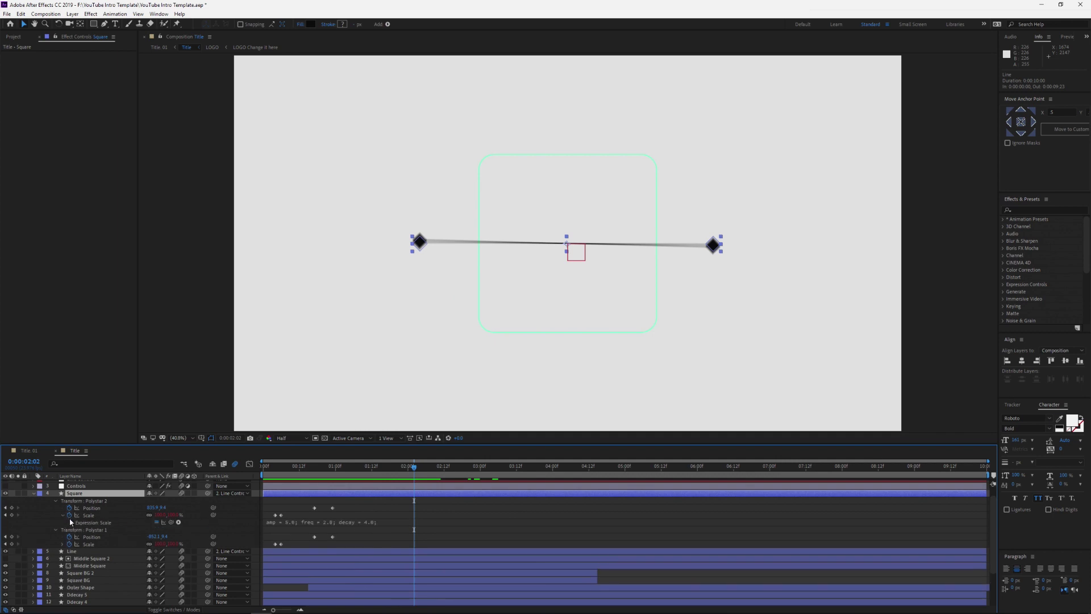
drag(360, 533, 401, 569)
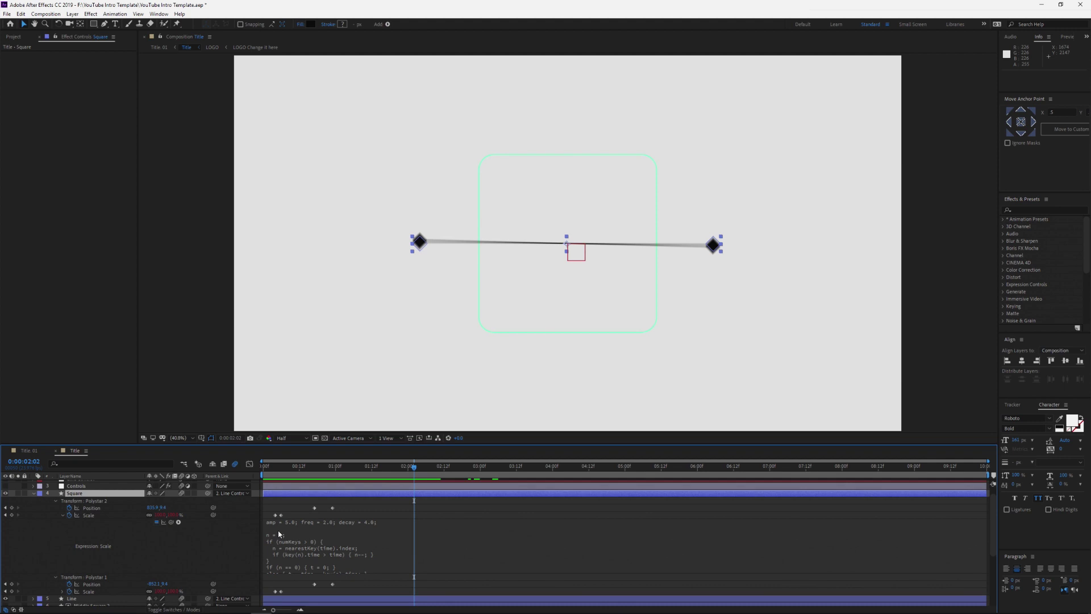
scroll(279, 534, down, 2)
scroll(279, 529, down, 2)
scroll(281, 525, up, 2)
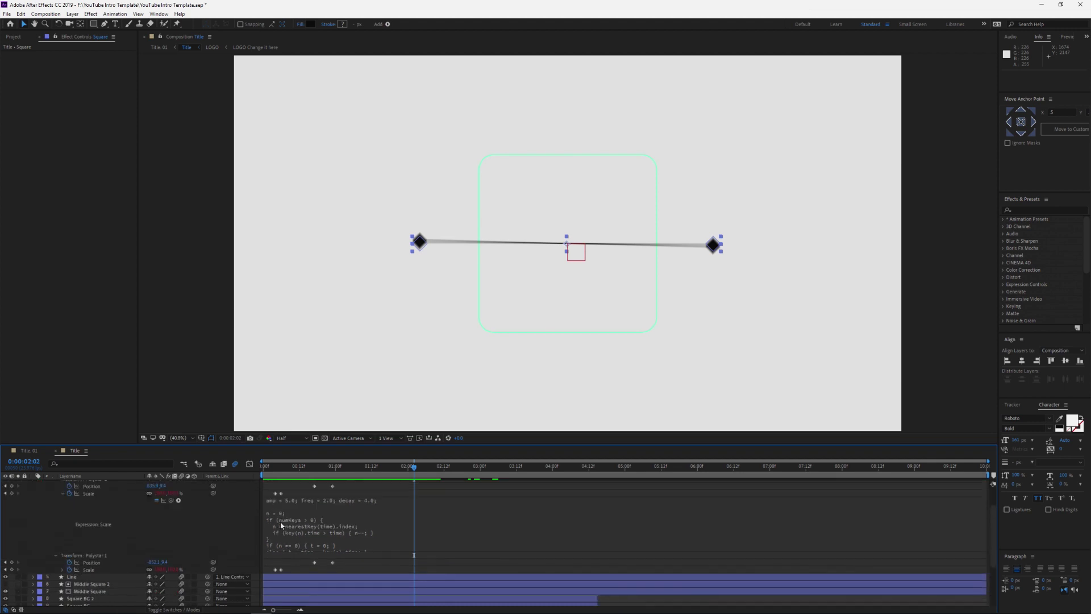
scroll(281, 525, up, 2)
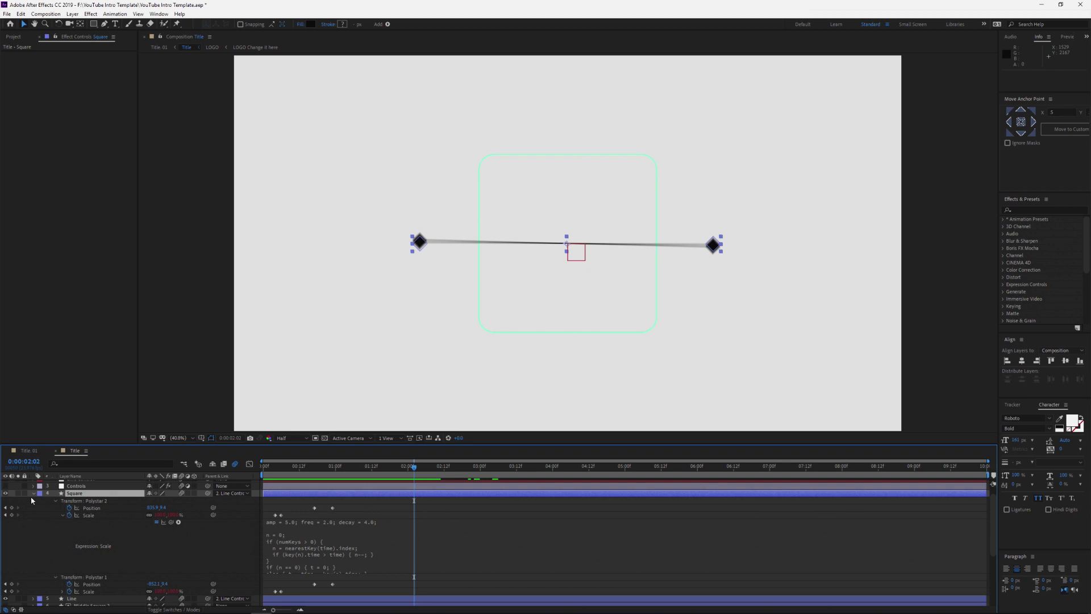
click(62, 515)
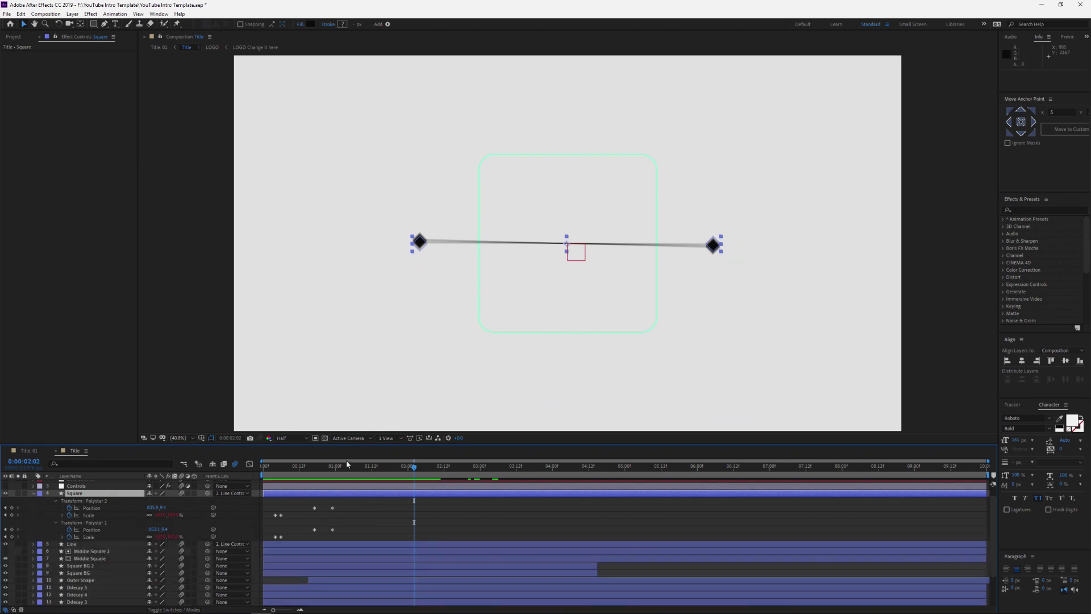
drag(347, 463, 397, 473)
- Select the Outer Shape layer and preview the line swinging into its tilted pose
click(337, 580)
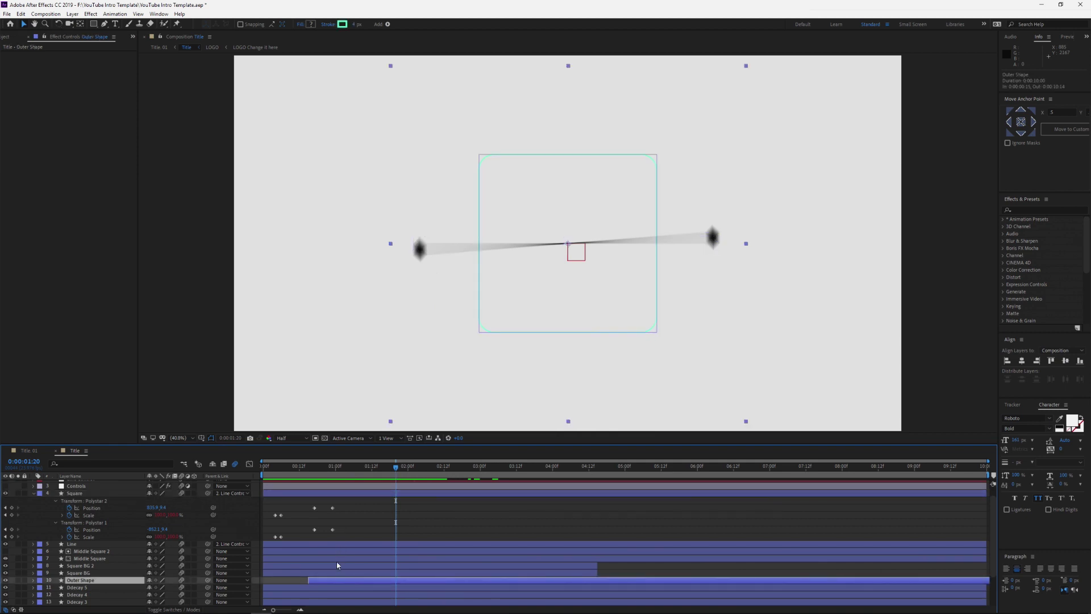
drag(304, 474, 393, 467)
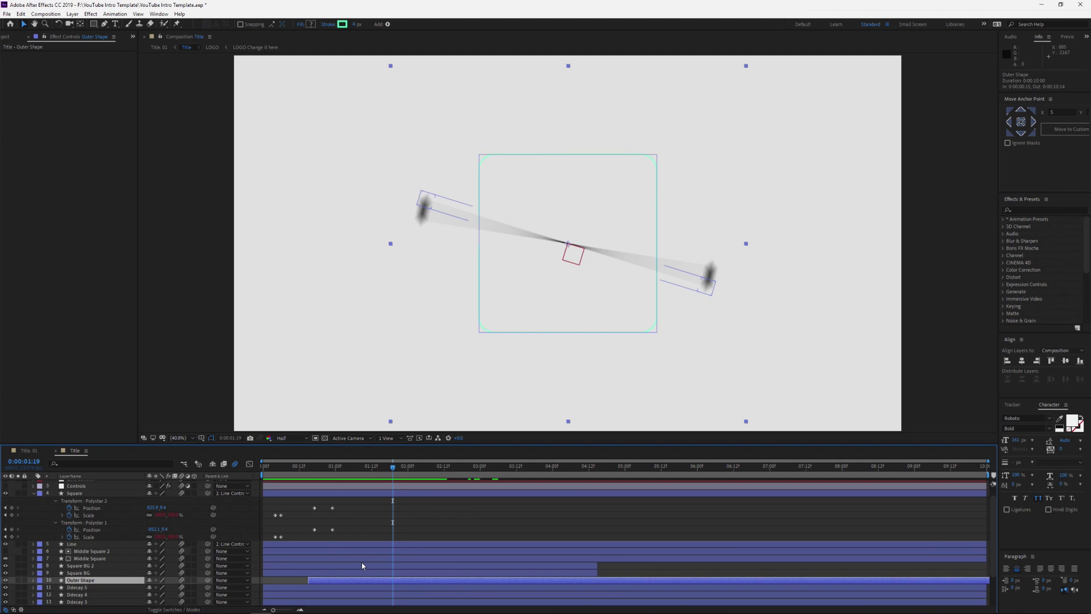
drag(392, 467, 363, 467)
key(F2)
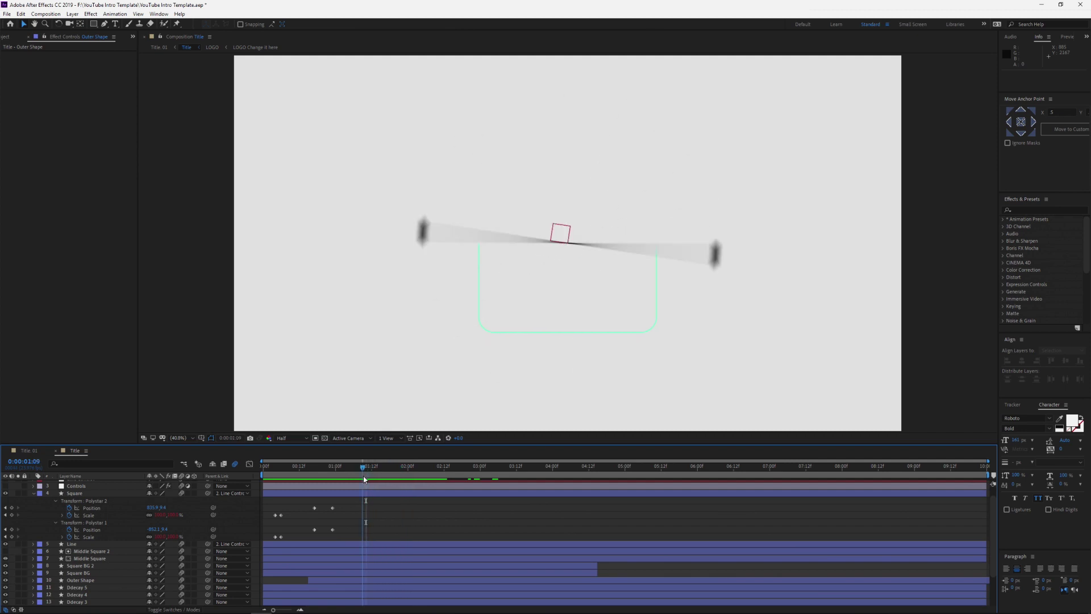
- Show Outer Shape's keyframed Start, End, Rotation and Scale with U and scrub the End trim
click(83, 580)
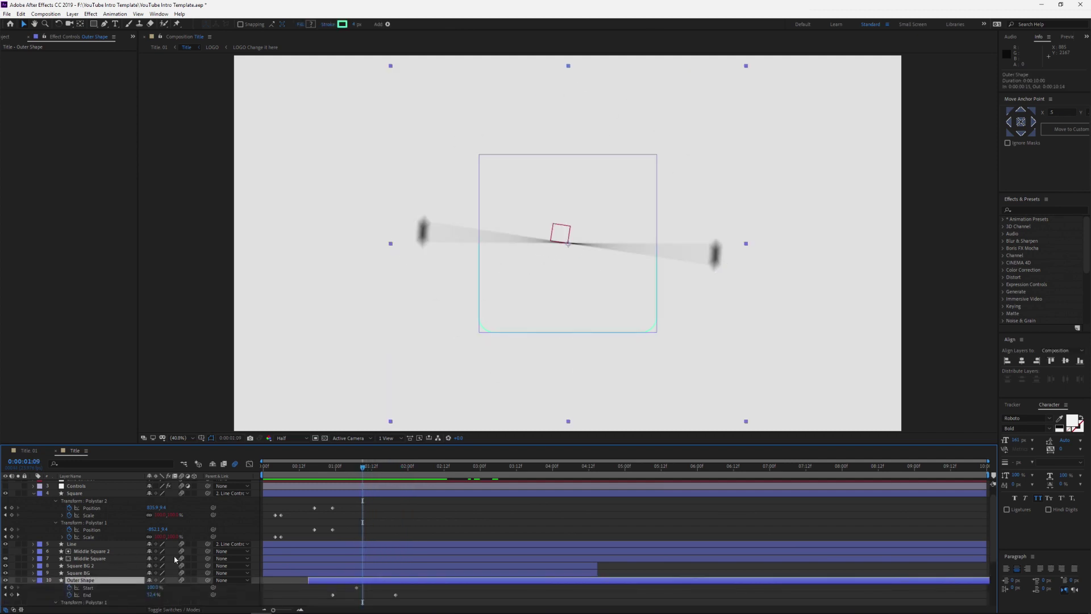
key(u)
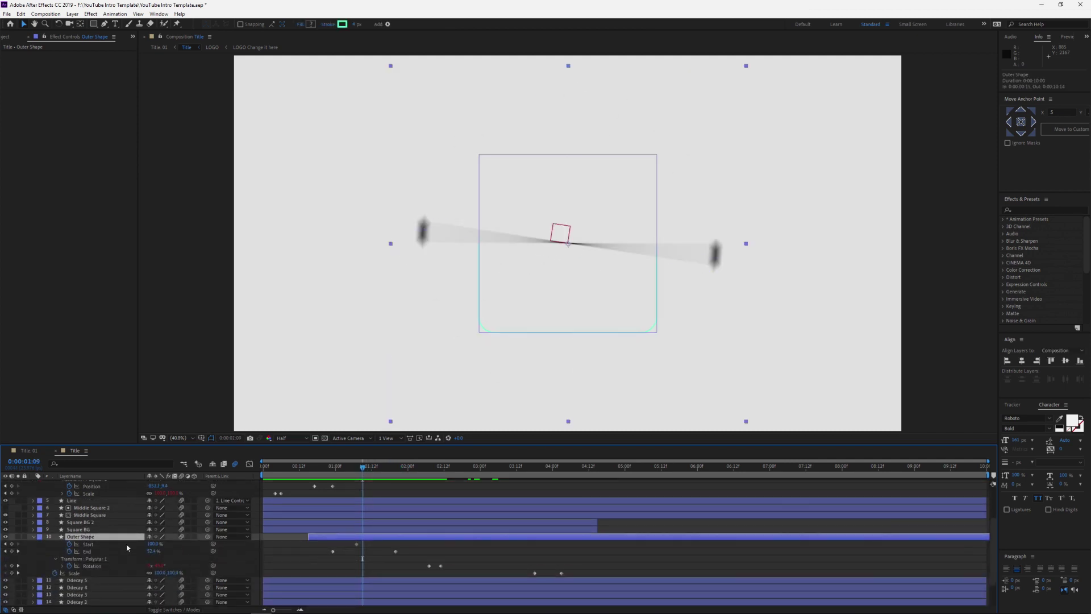
drag(363, 467, 562, 481)
click(384, 498)
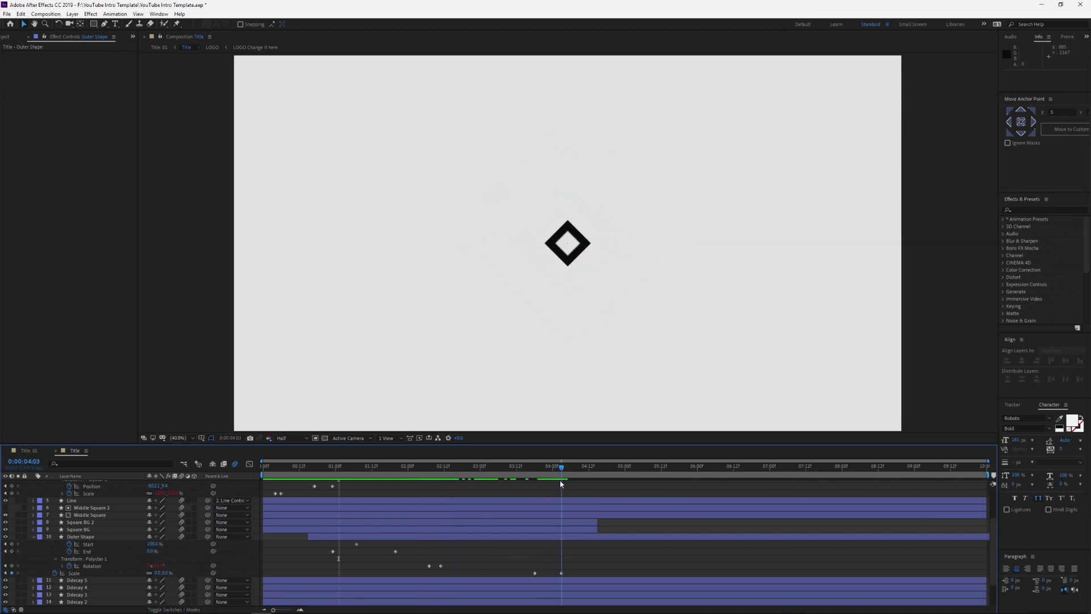
- Preview the diamond turning from solid to outline via the Square BG 2 layer
click(569, 261)
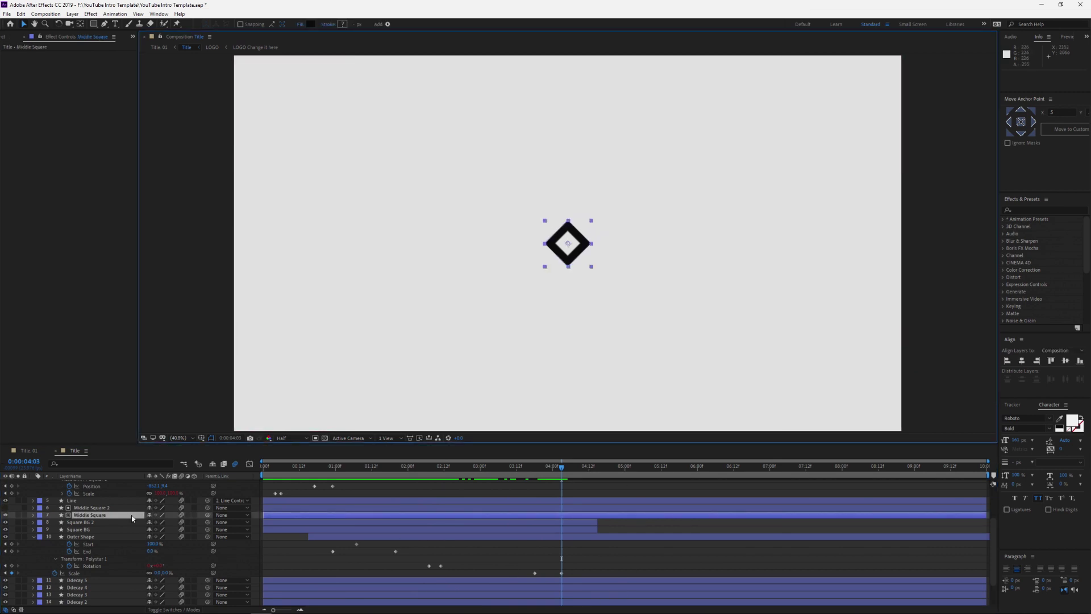
key(ctrl+Down)
mouse_move(561, 467)
mouse_down()
mouse_move(573, 467)
mouse_move(561, 468)
mouse_up()
- Set Middle Square's track matte to Alpha Inverted Matte 'Middle Square 2' in Modes view
click(101, 515)
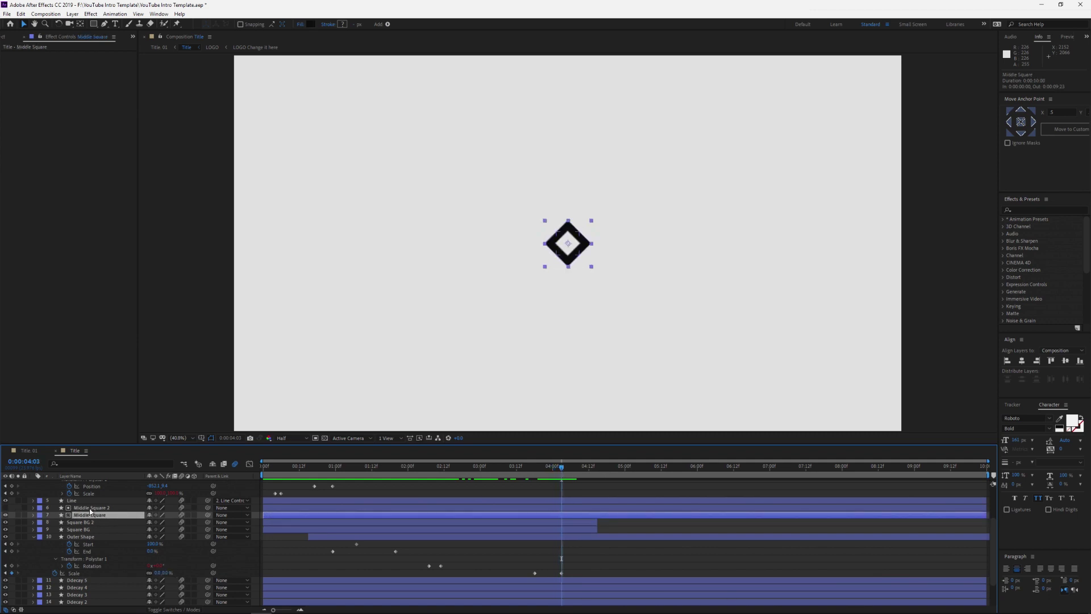
key(F4)
click(199, 515)
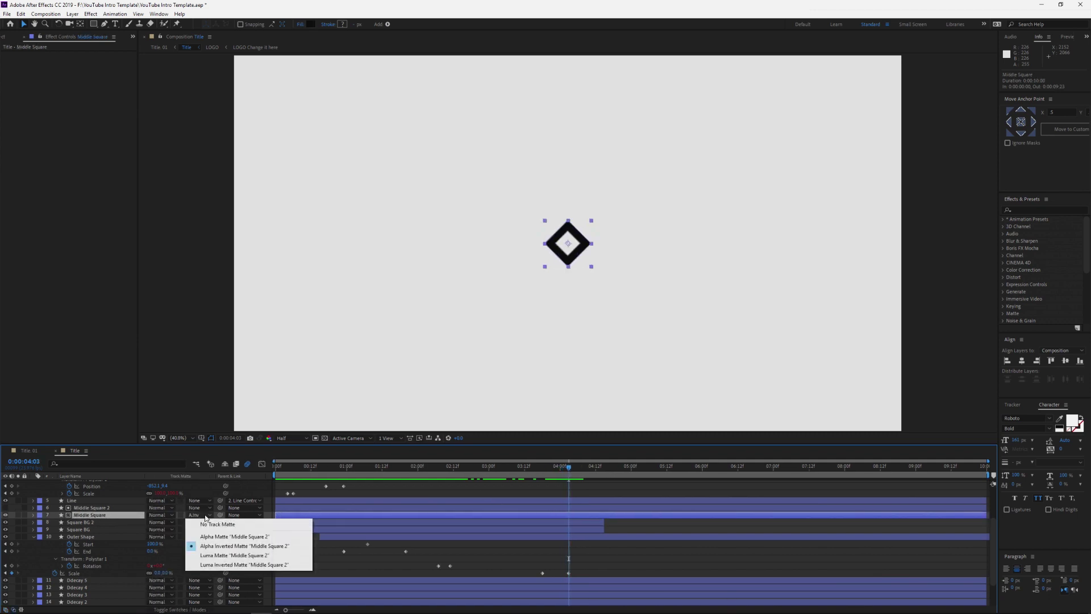
click(223, 549)
- Preview the matted diamond and particles at 04:08, then select Middle Square 2
mouse_move(568, 468)
mouse_down()
mouse_move(557, 472)
mouse_move(572, 481)
mouse_up()
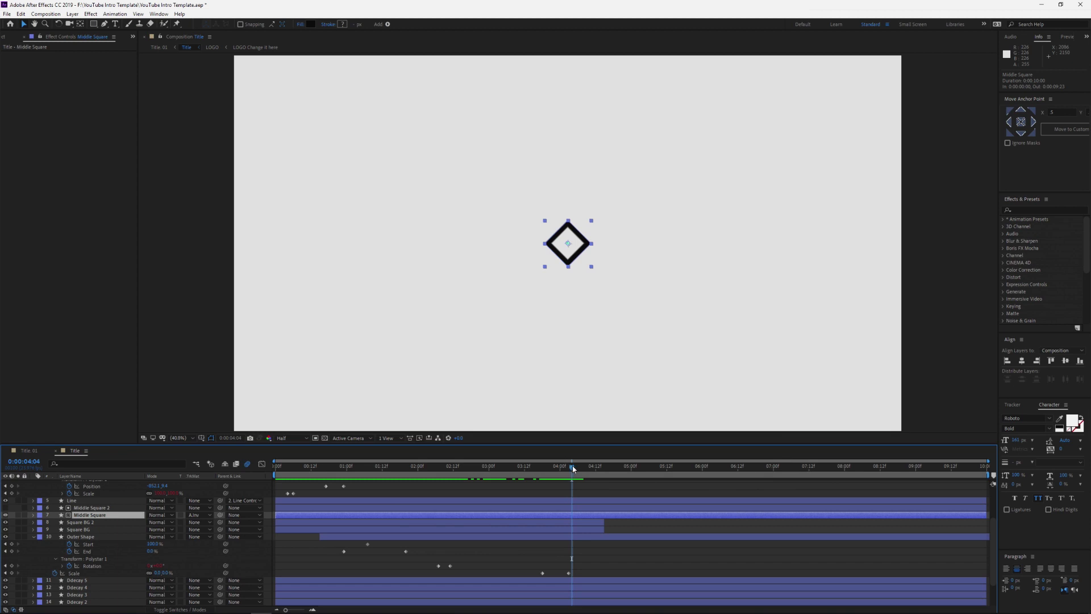
drag(573, 468, 583, 468)
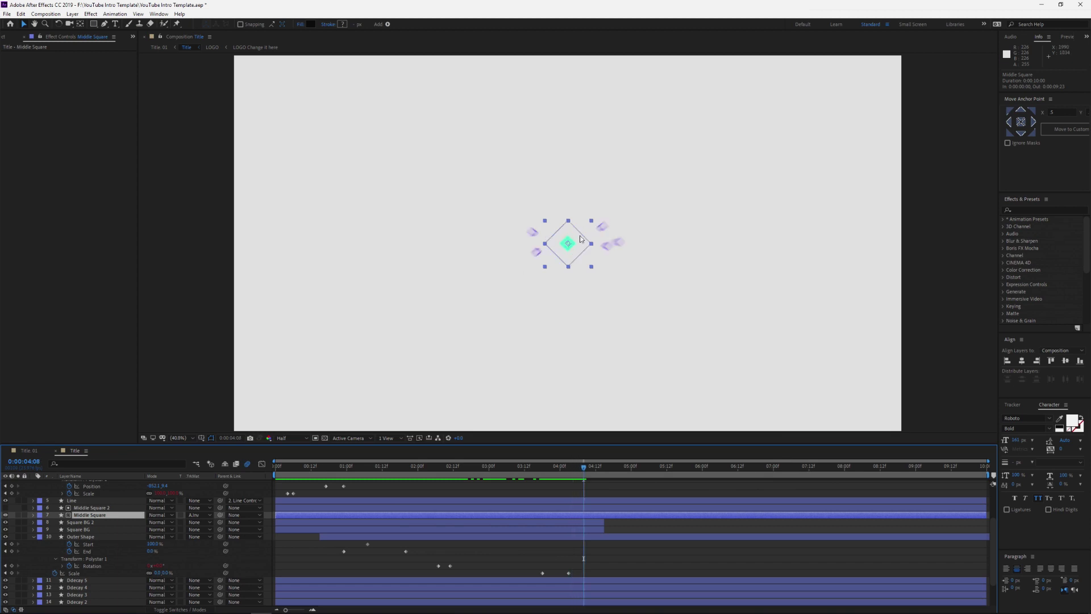
click(597, 508)
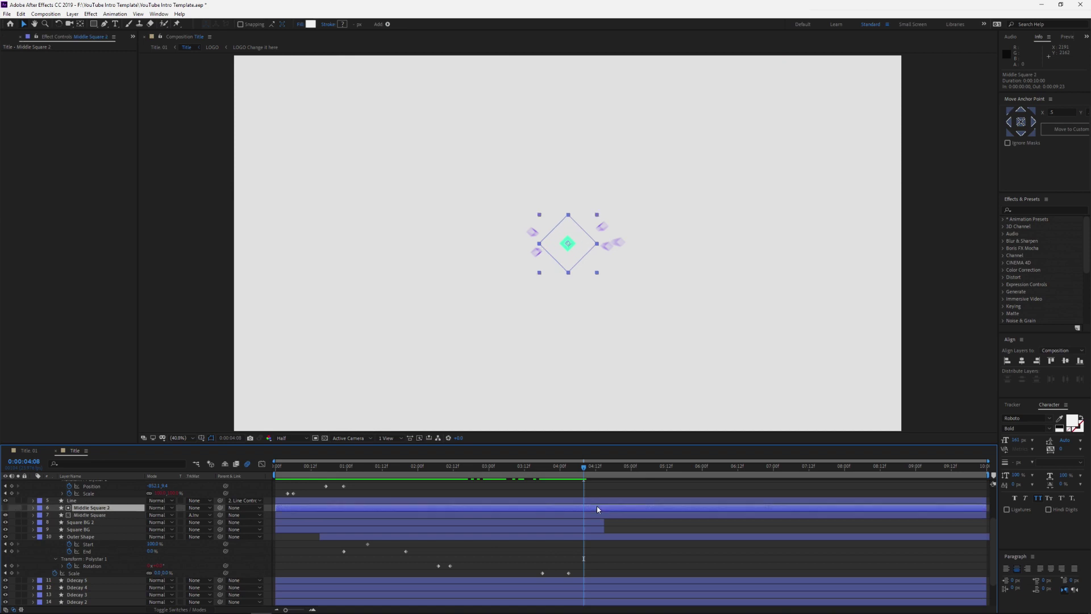
click(33, 537)
click(83, 545)
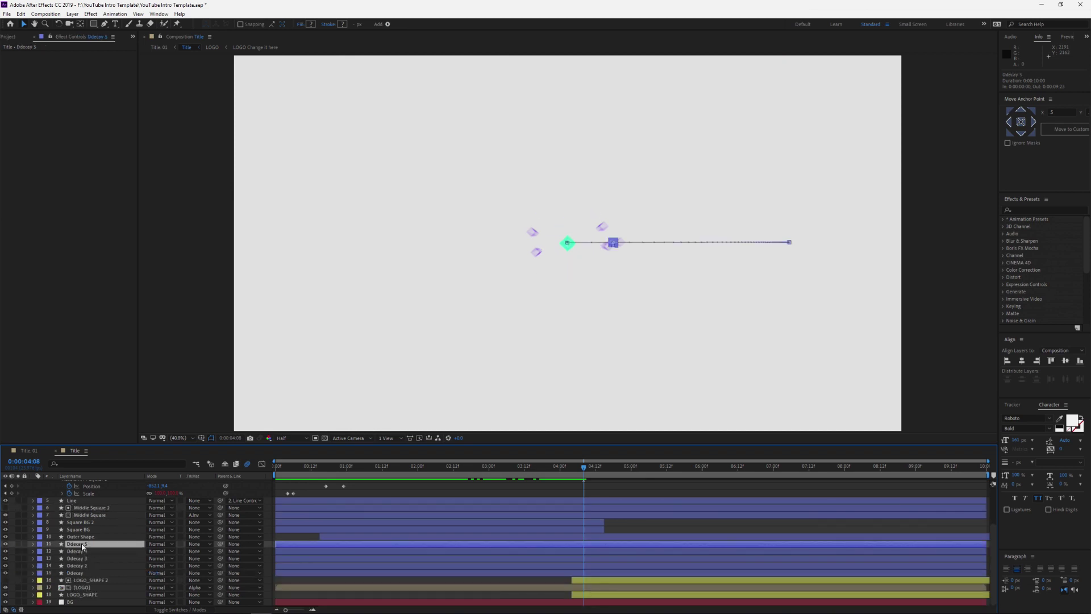
drag(584, 472, 632, 468)
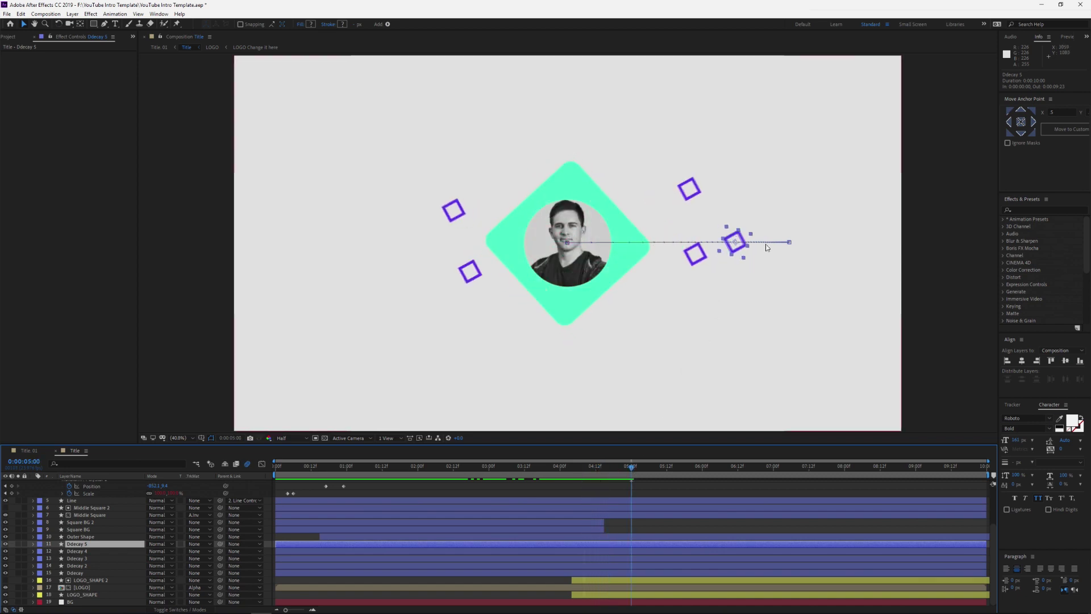
click(566, 471)
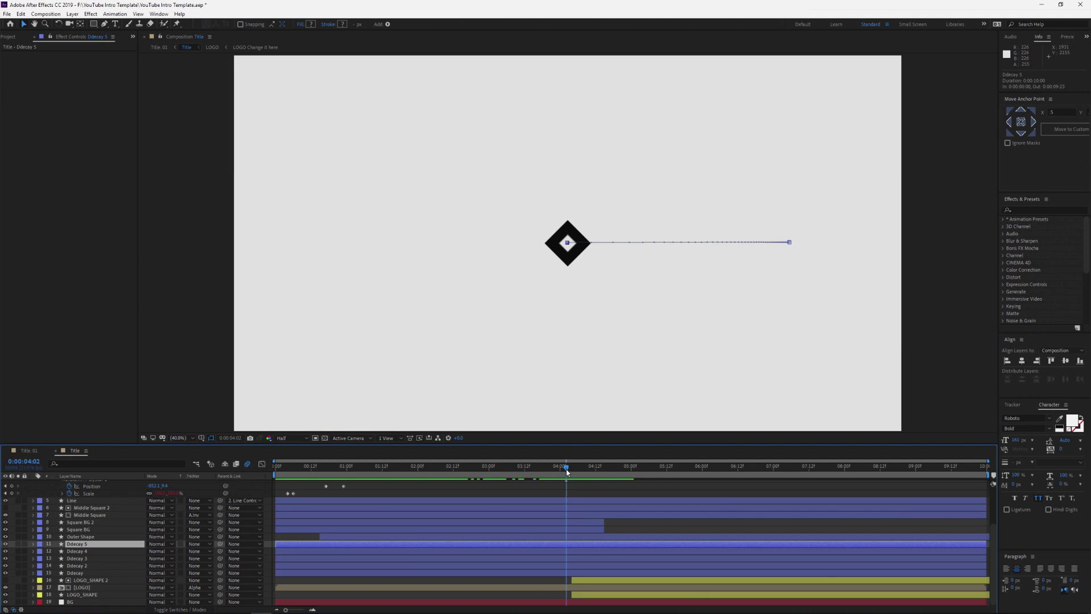
drag(567, 472, 693, 477)
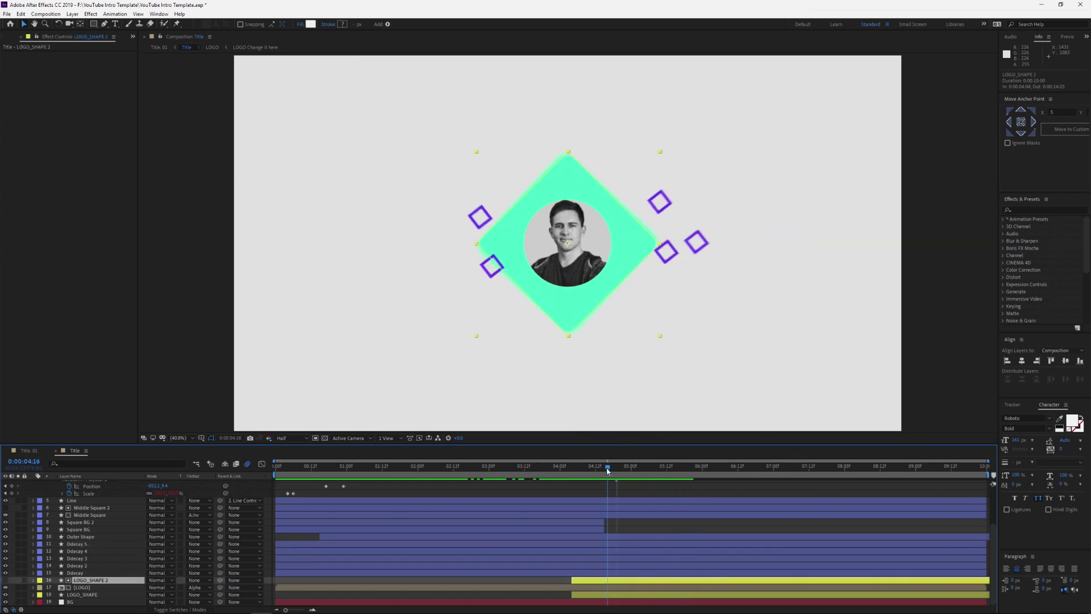
drag(609, 468, 617, 468)
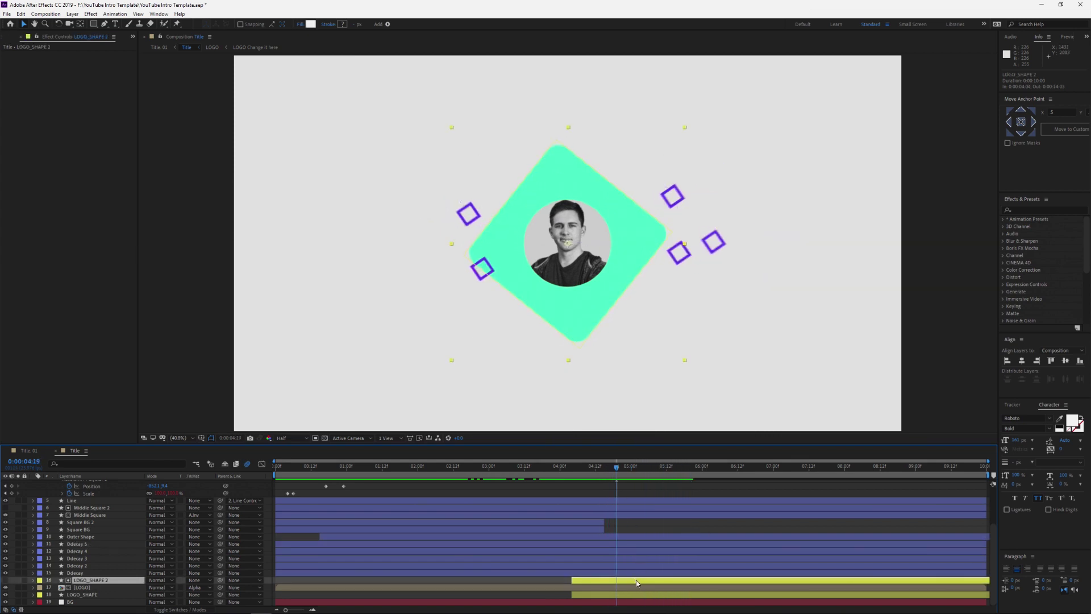
- Select the Controls layer and drag the Amount of Points slider up to 13
drag(95, 28, 122, 44)
key(v)
scroll(118, 576, up, 3)
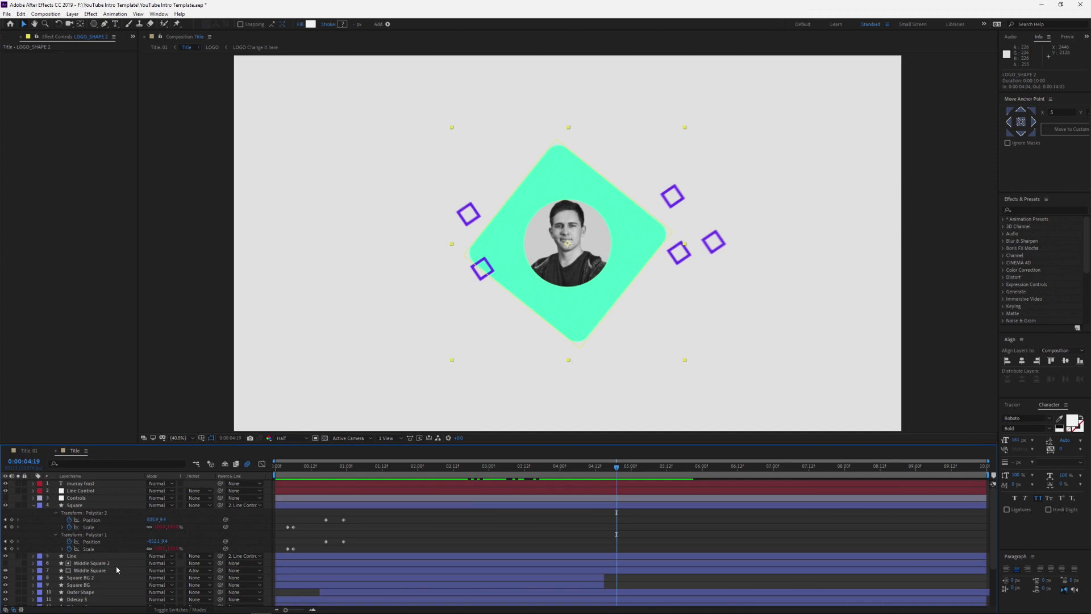
click(84, 500)
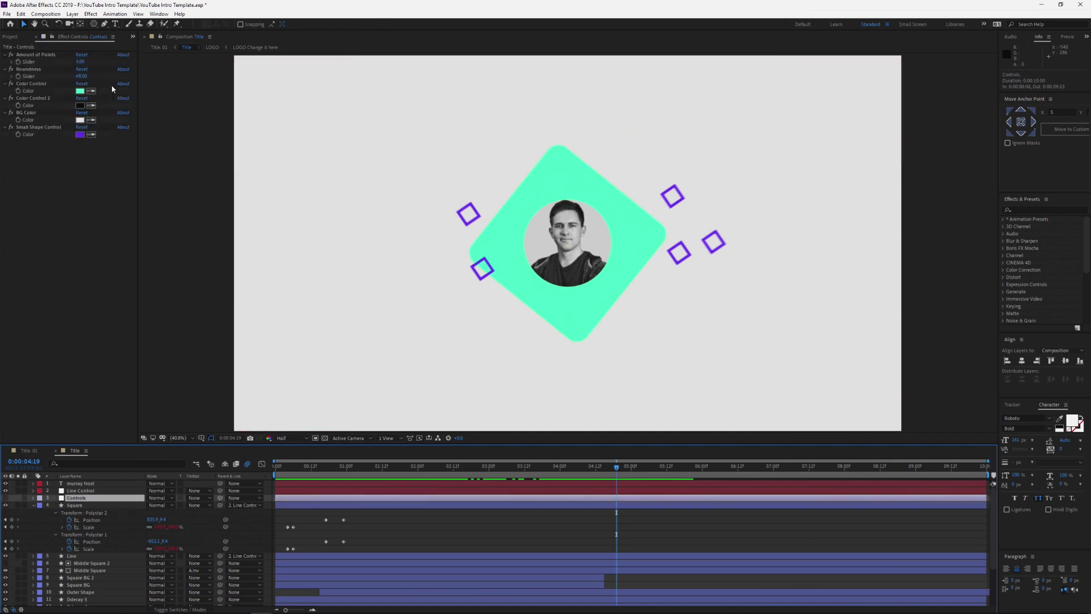
drag(80, 61, 741, 305)
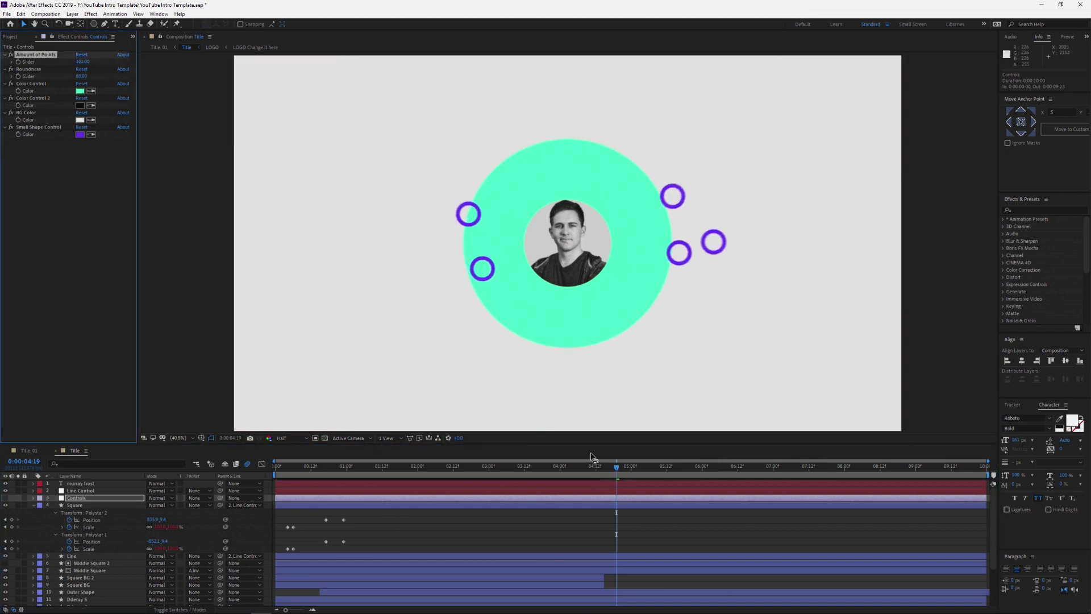
- Try 3 points for triangles, then 6 points for hexagons
click(83, 61)
text(3)
key(Return)
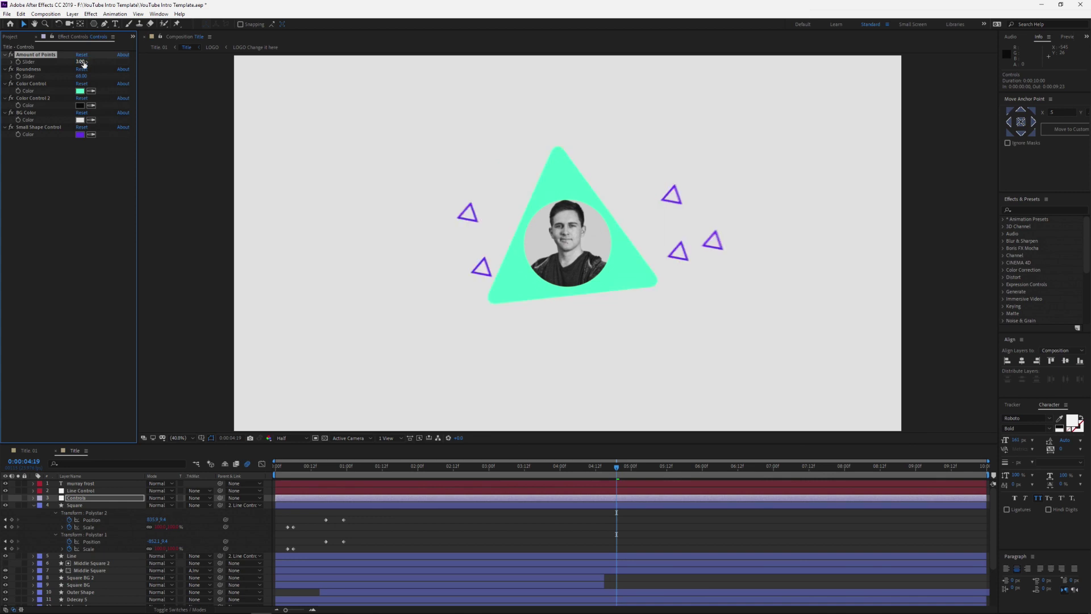
click(83, 62)
text(6)
key(Return)
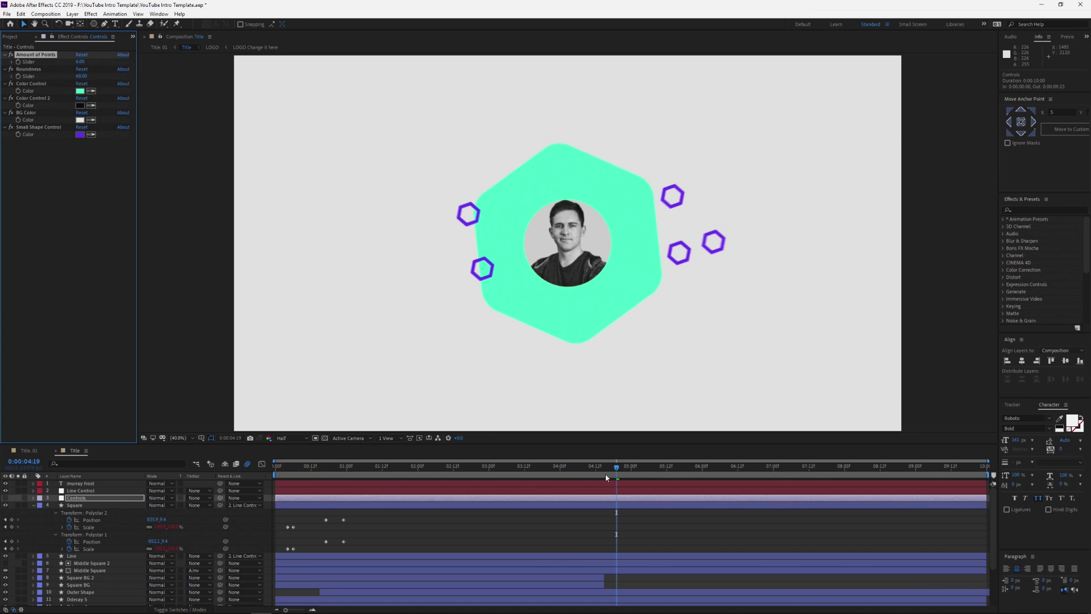
- At 5:04, restore 4 points for the diamond and undo a Roundness change
drag(615, 472, 643, 471)
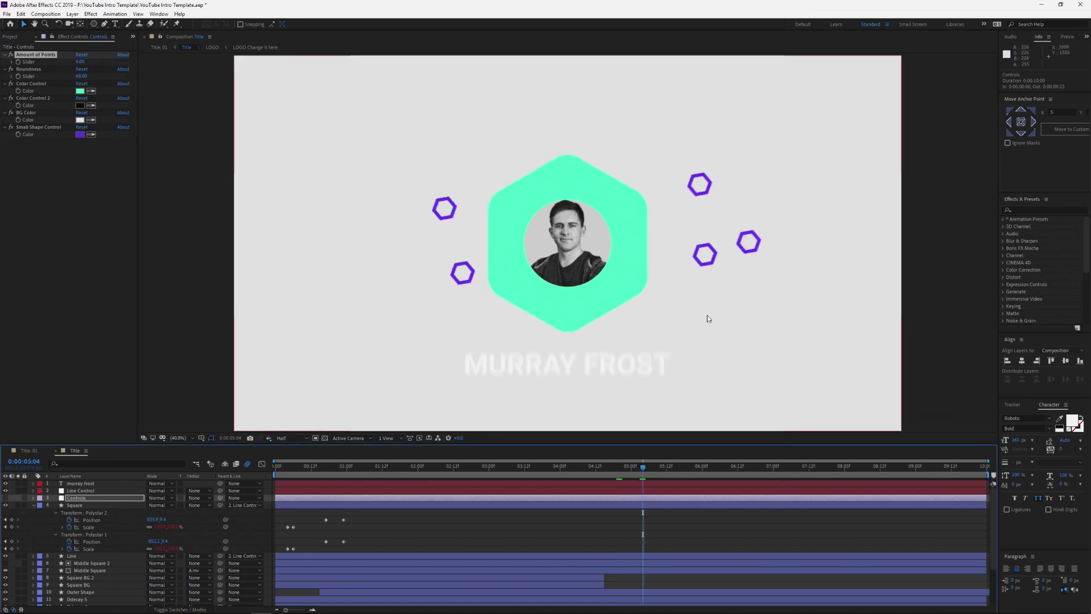
click(81, 62)
text(4)
key(Return)
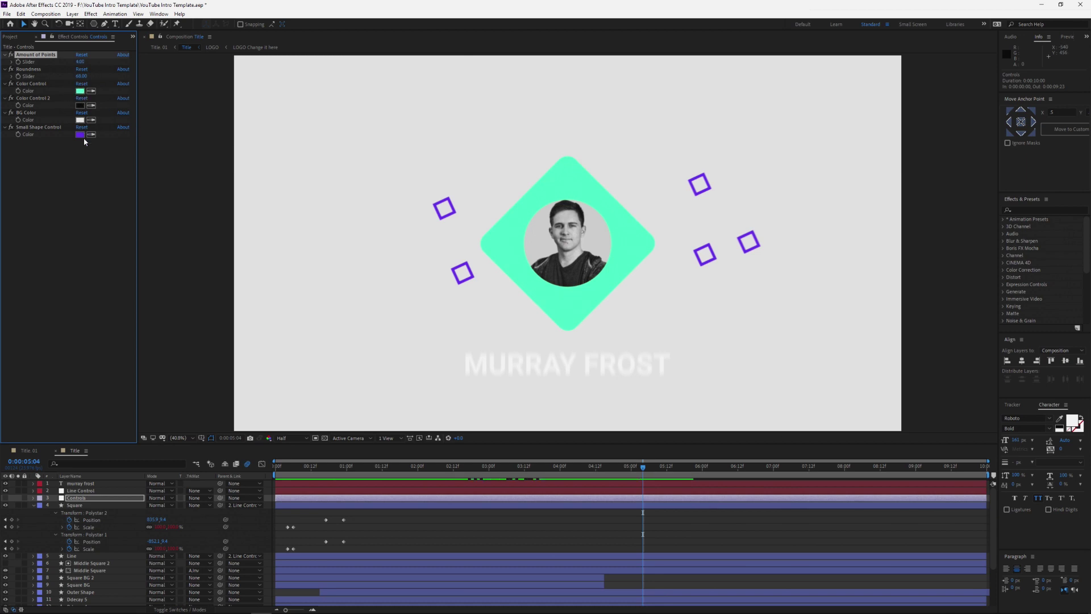
drag(80, 76, 267, 76)
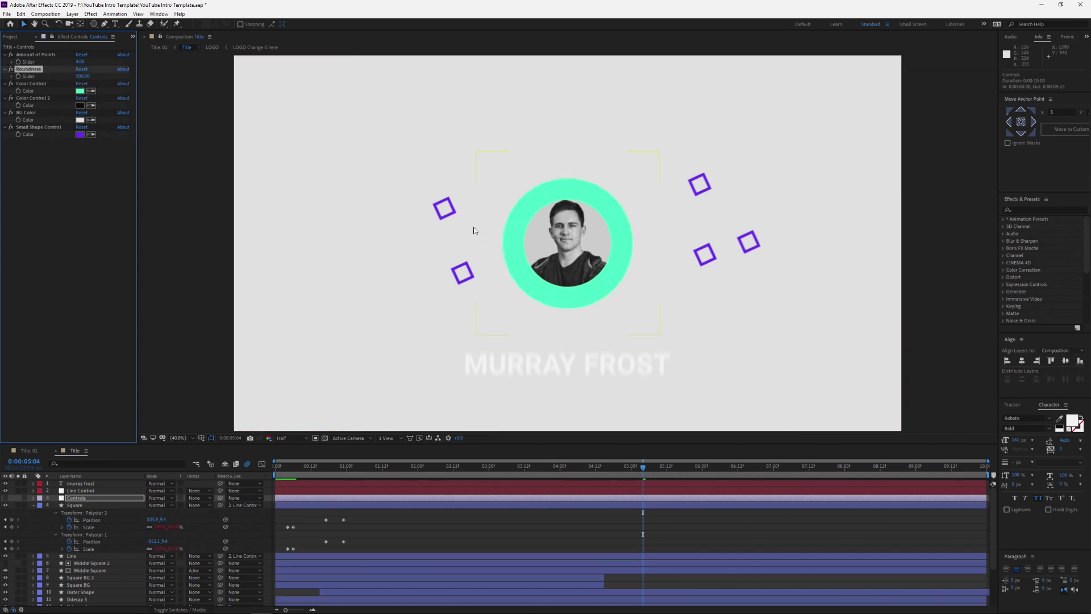
key(ctrl+z)
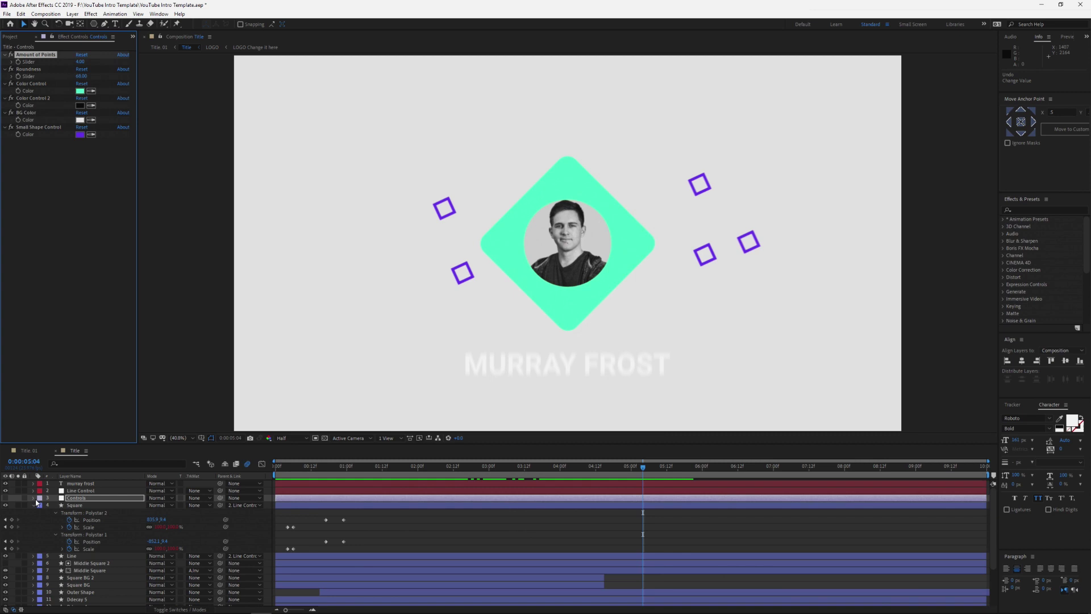
- Give the LOGO layer a Green label
click(33, 505)
scroll(103, 590, down, 1)
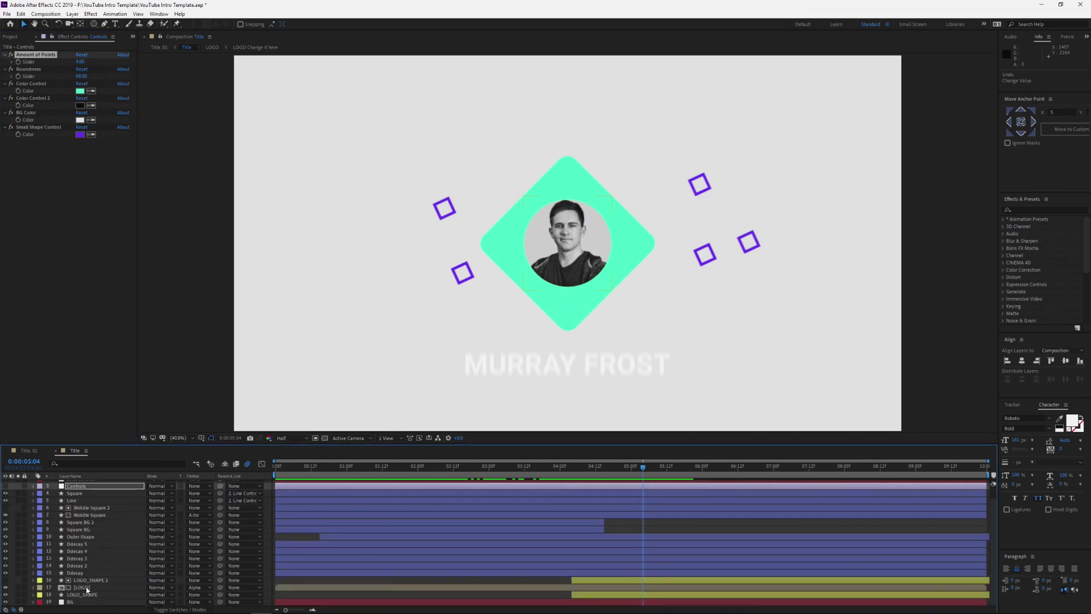
click(83, 587)
click(42, 590)
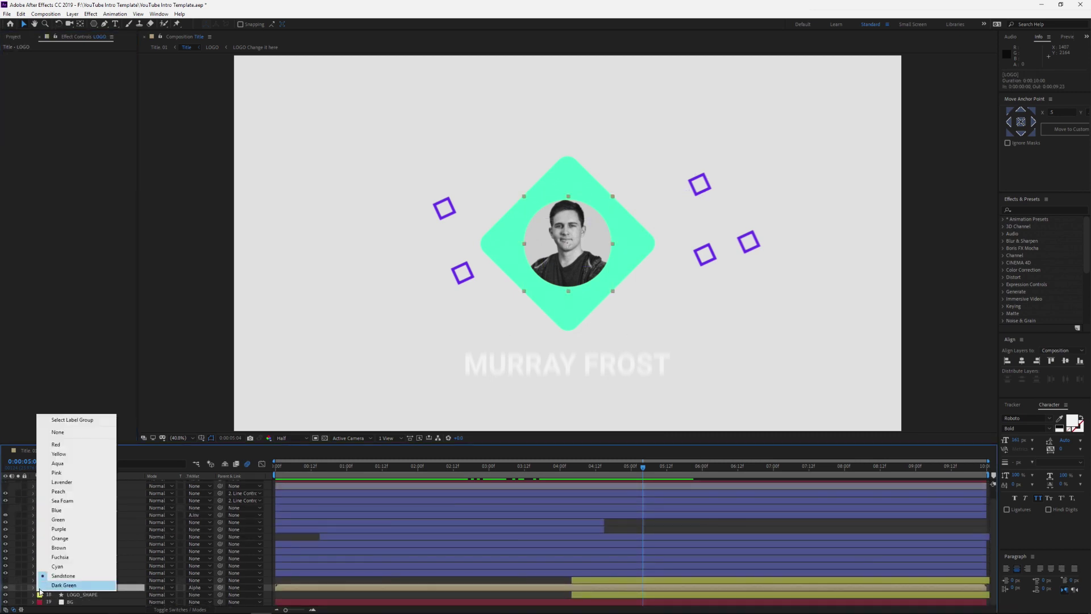
click(58, 522)
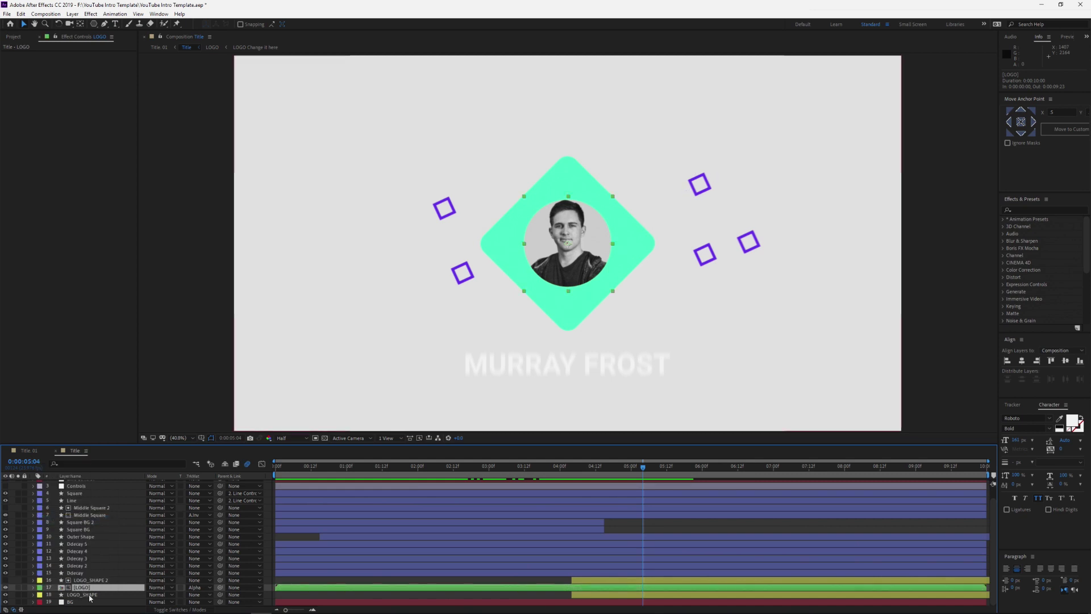
- Label the photo layer inside the LOGO precomp Green, then back out to Title
double_click(88, 589)
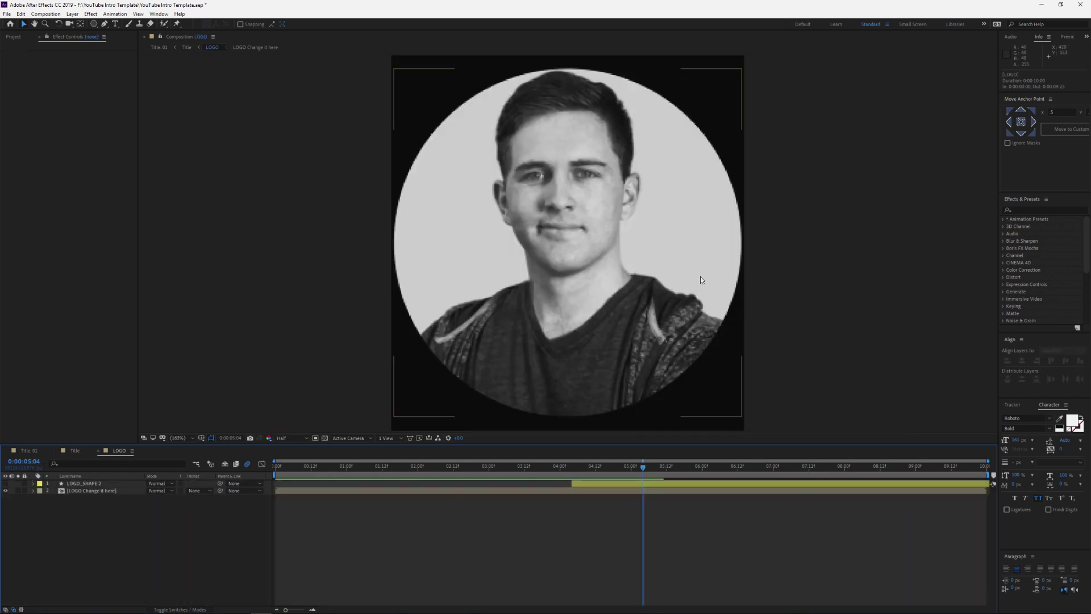
click(87, 492)
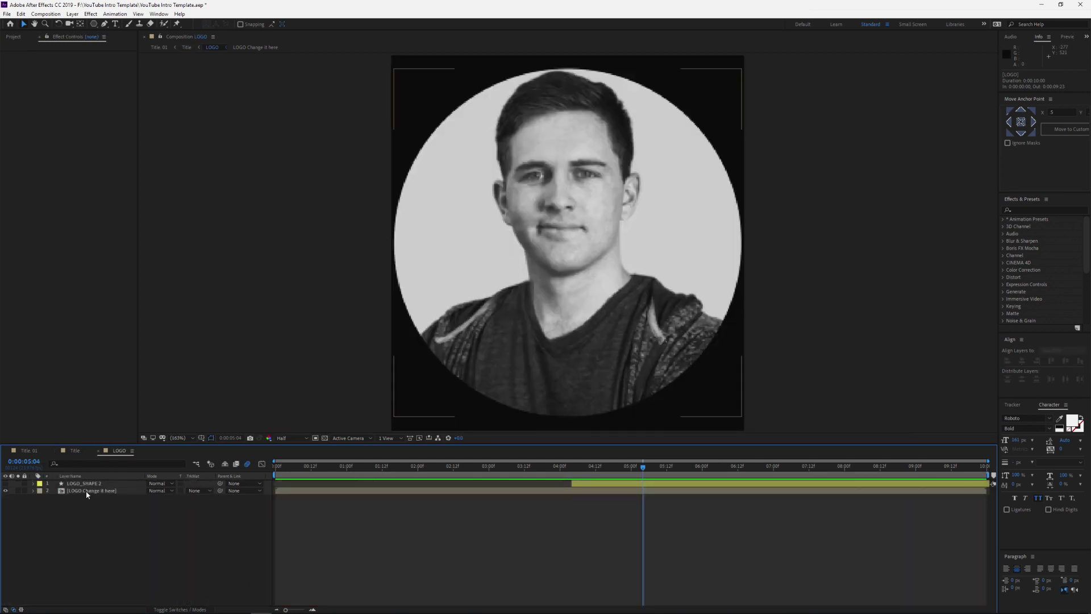
click(41, 493)
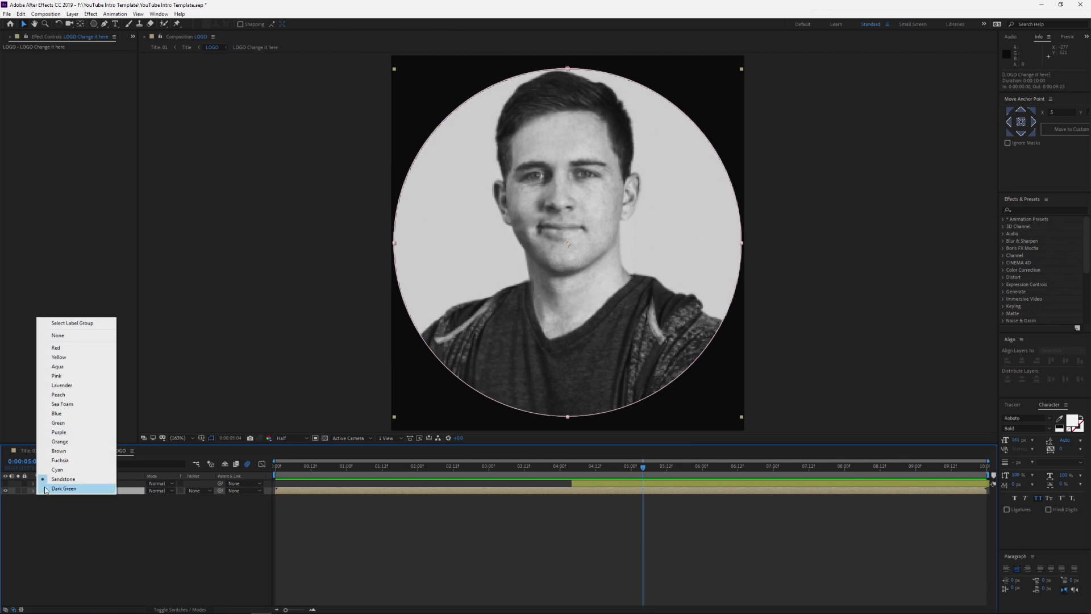
click(74, 423)
double_click(82, 491)
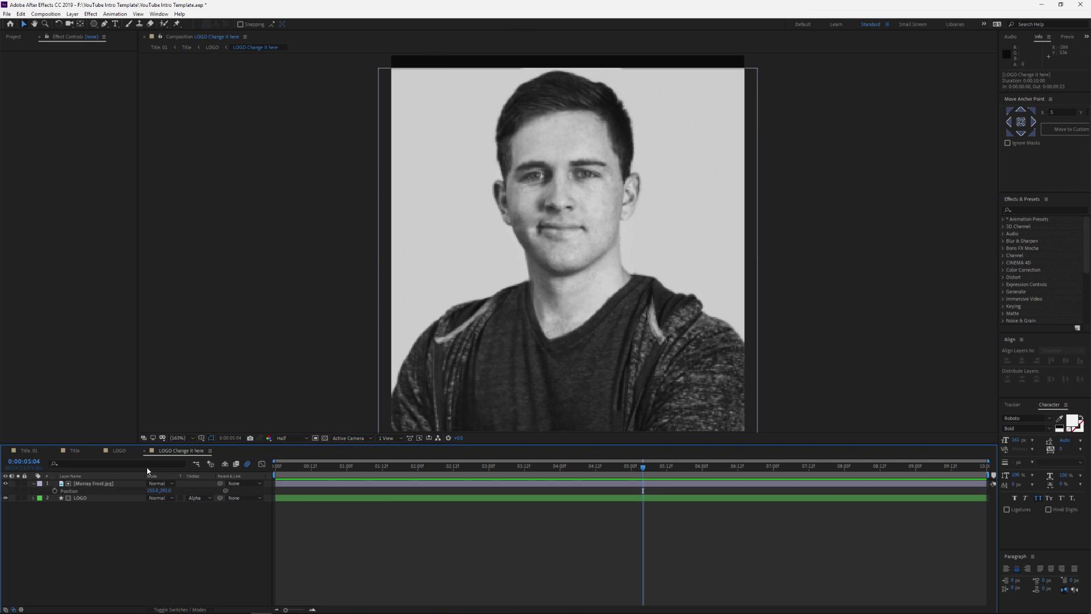
click(145, 451)
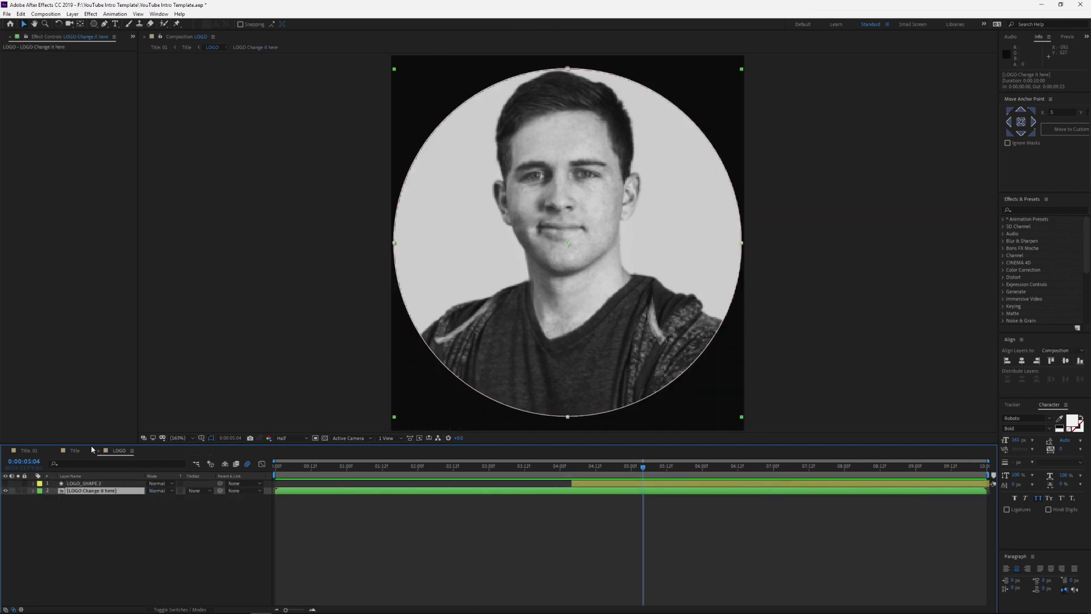
click(99, 451)
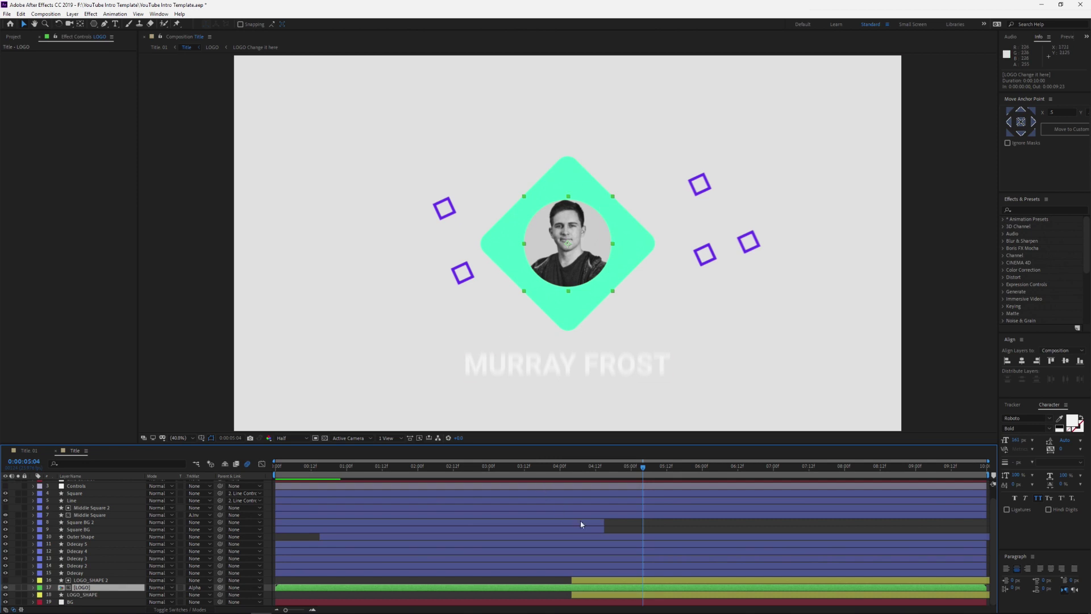
click(634, 532)
- Show the name text layer's Position keyframes with P and preview its bounce with Space
scroll(633, 500, up, 2)
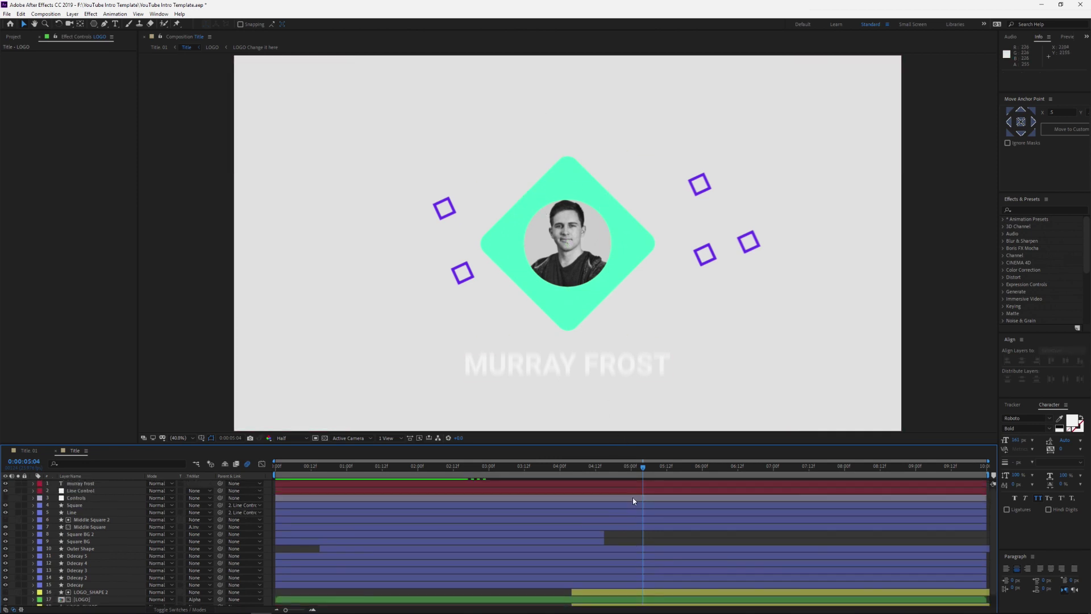
click(103, 484)
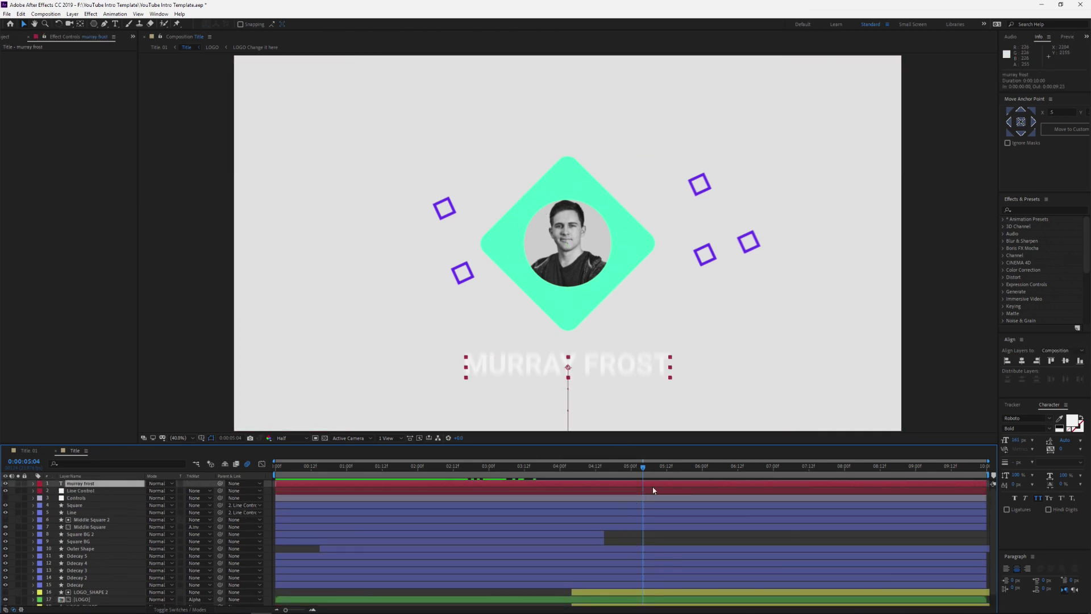
key(p)
key(space)
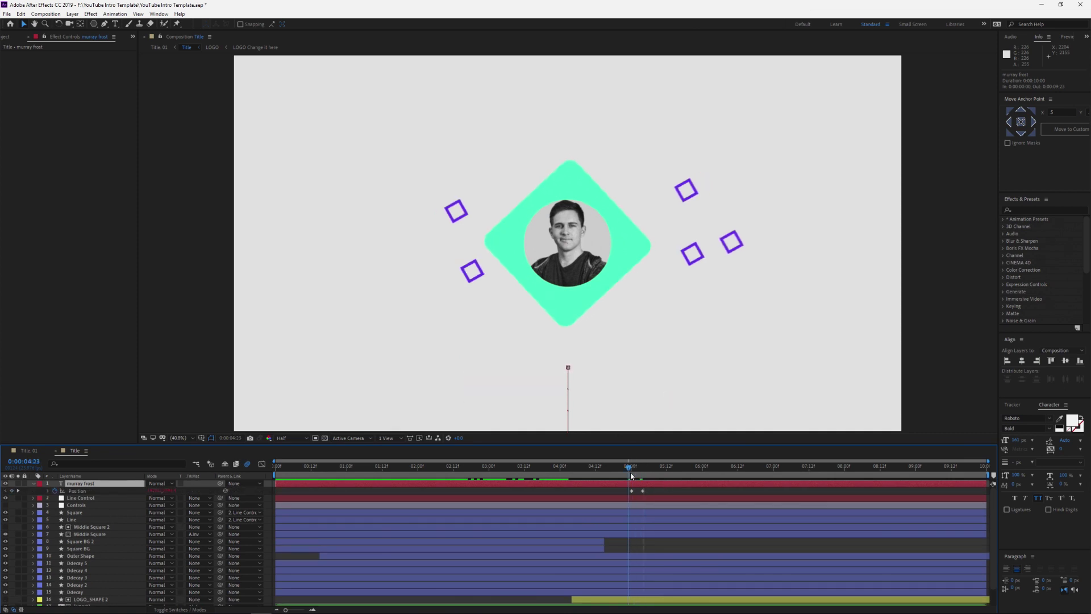
key(space)
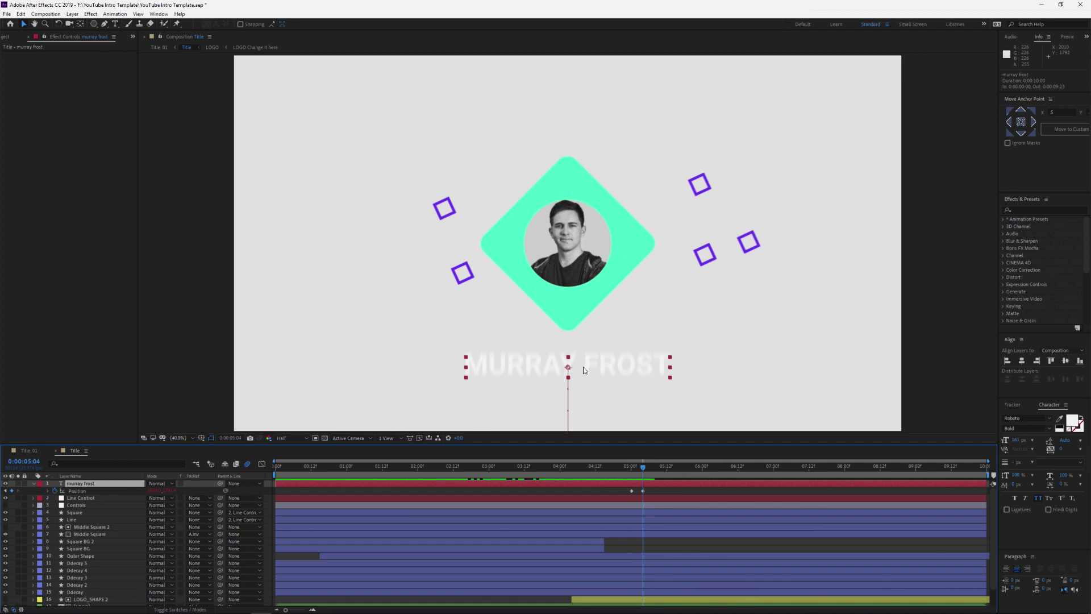
key(space)
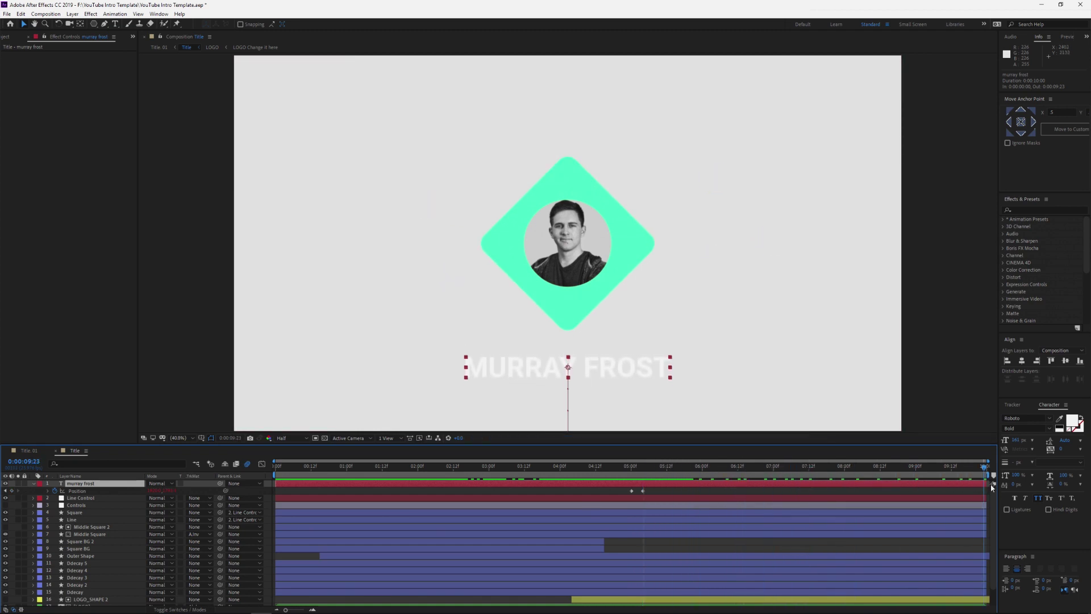
- Open the Title.01 tab and scrub its line-and-diamond animation to about 0:00:11:05
click(35, 452)
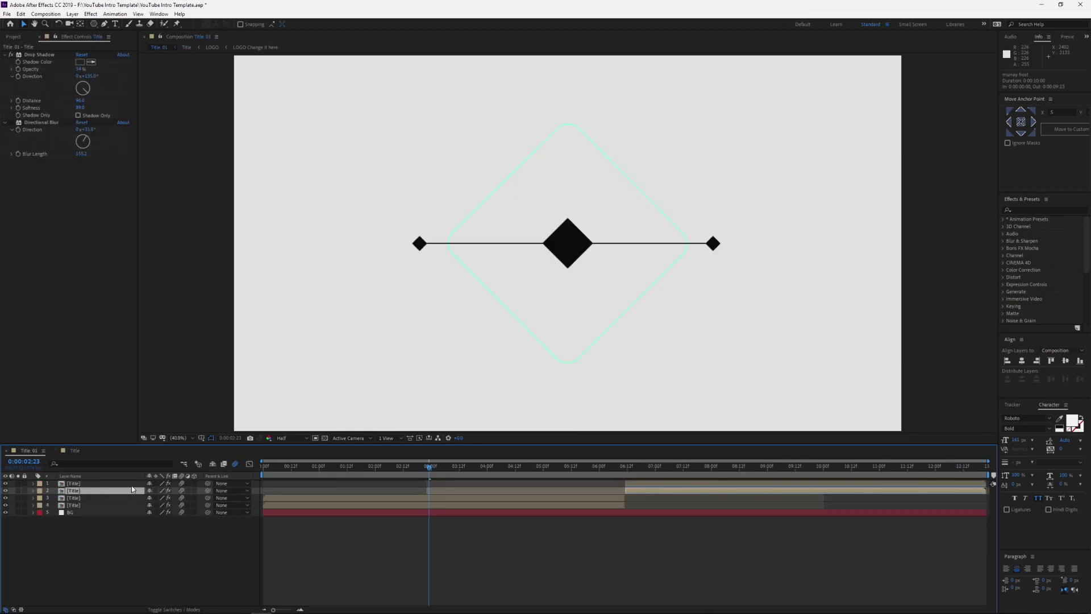
drag(625, 467, 946, 463)
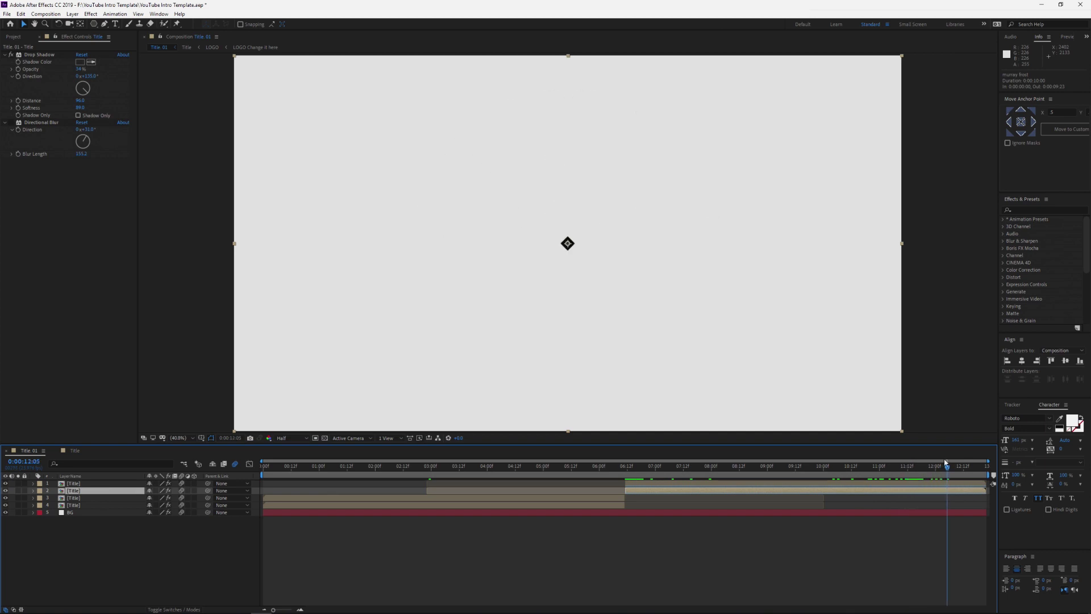